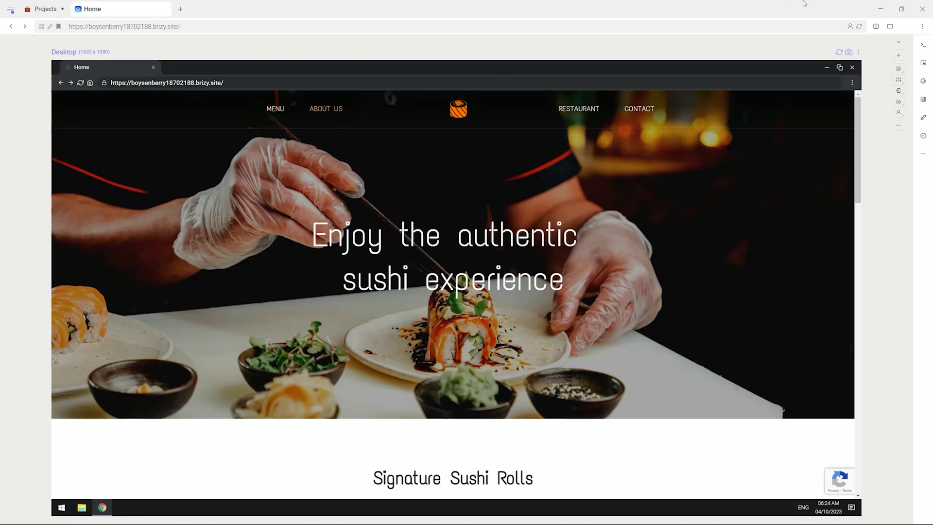
Step: From the Desktop preview's three-dot menu, choose Unfocus to show all device previews
click(858, 53)
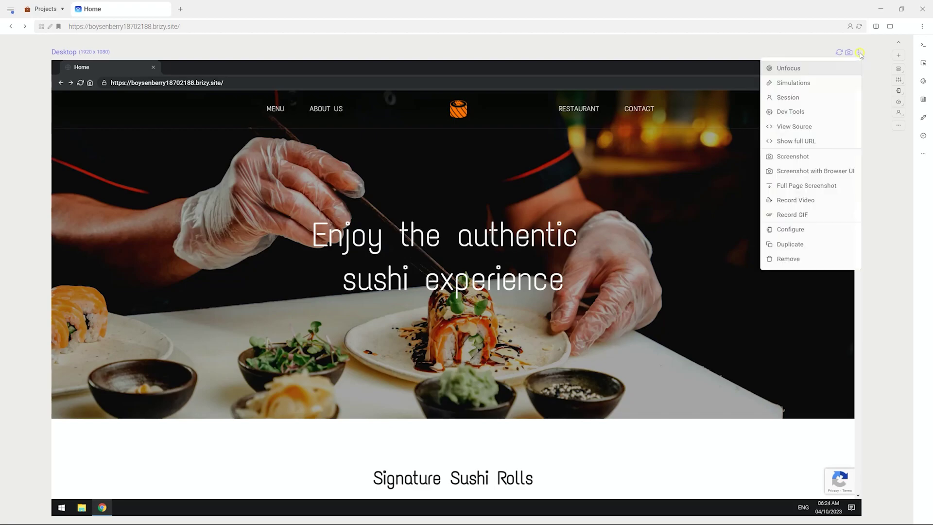
click(839, 68)
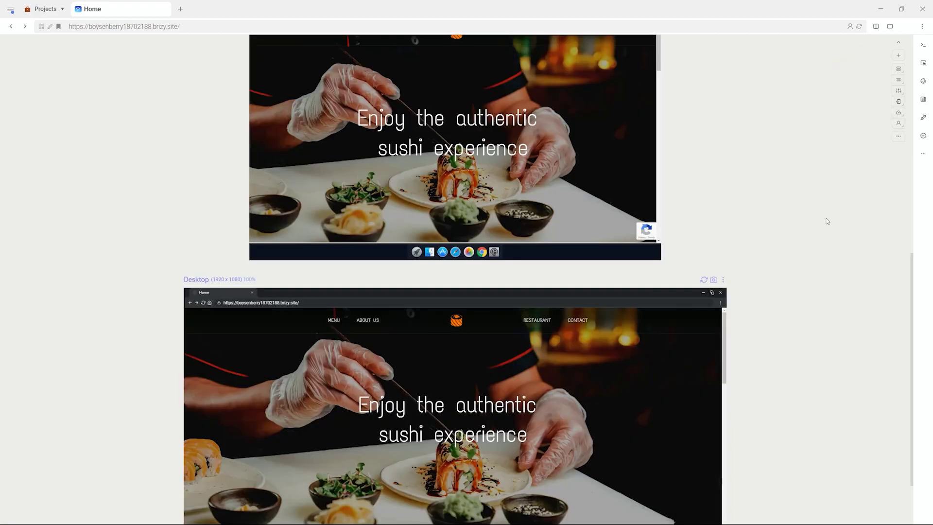
Step: Scroll the previews up, open and close the Galaxy hamburger menu, then go to RESTAURANT
scroll(827, 221, up, 8)
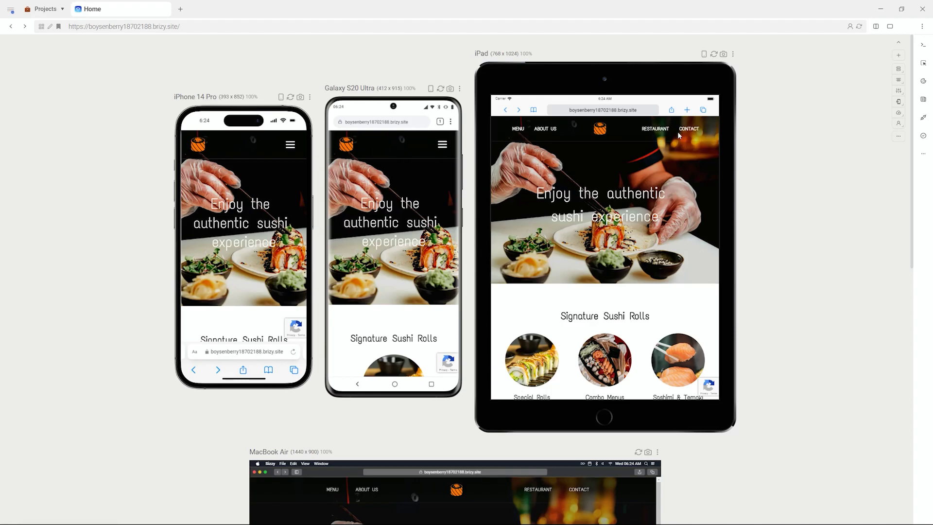
click(442, 145)
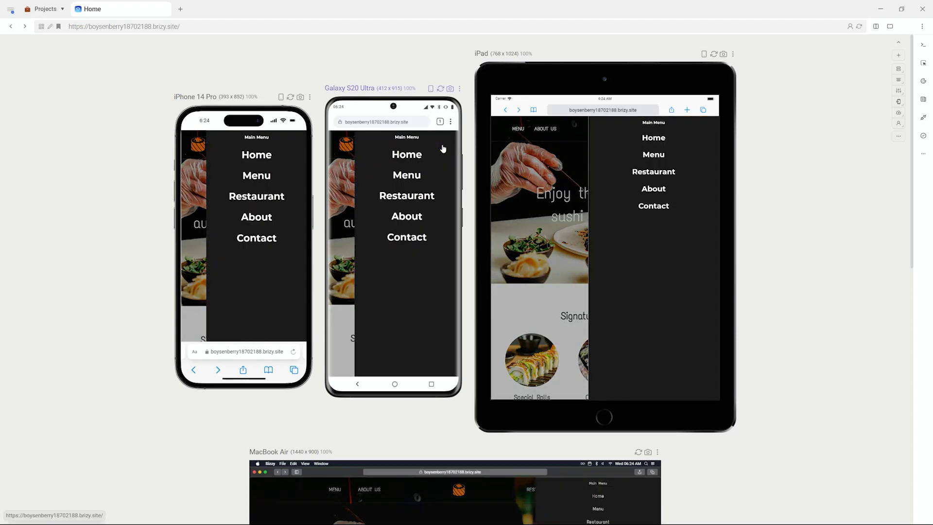
click(443, 148)
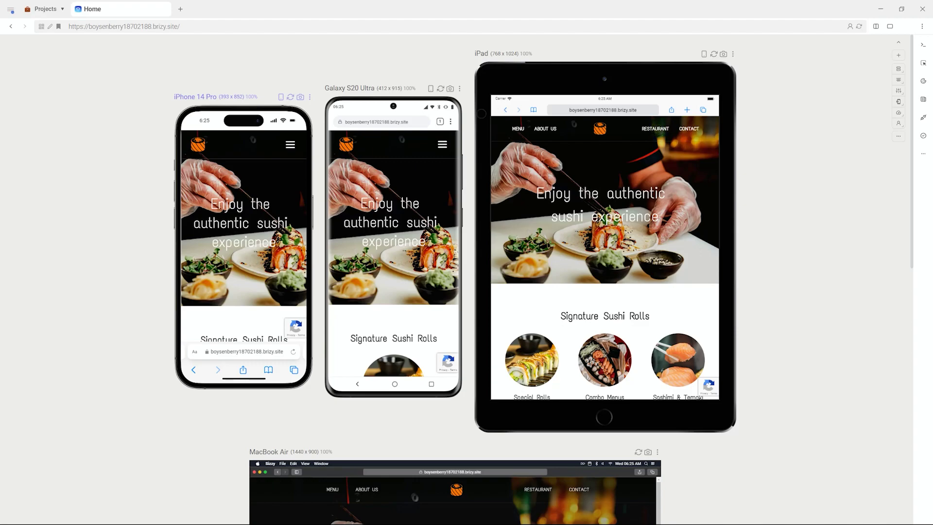
click(655, 129)
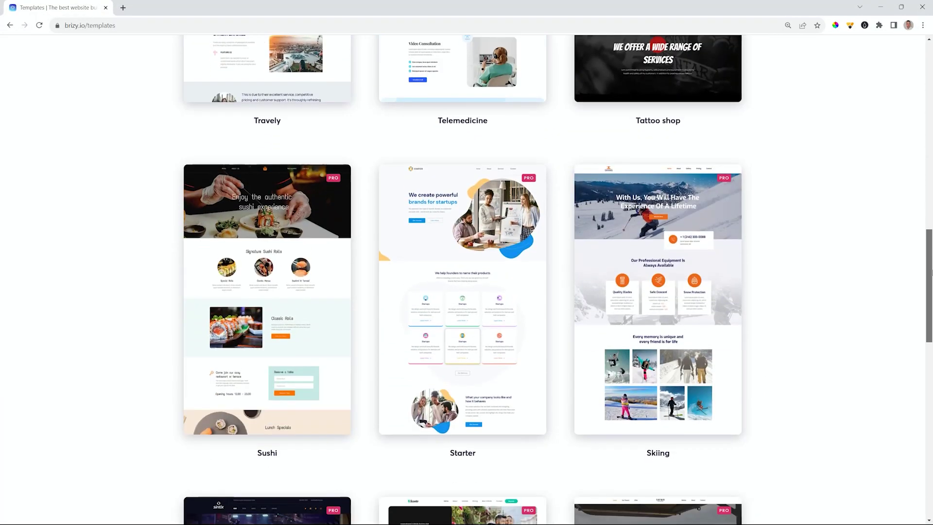
Step: Scroll the Brizy templates gallery to the Sushi restaurant template
mouse_move(932, 272)
mouse_down()
mouse_move(932, 304)
mouse_move(932, 289)
mouse_up()
mouse_move(284, 167)
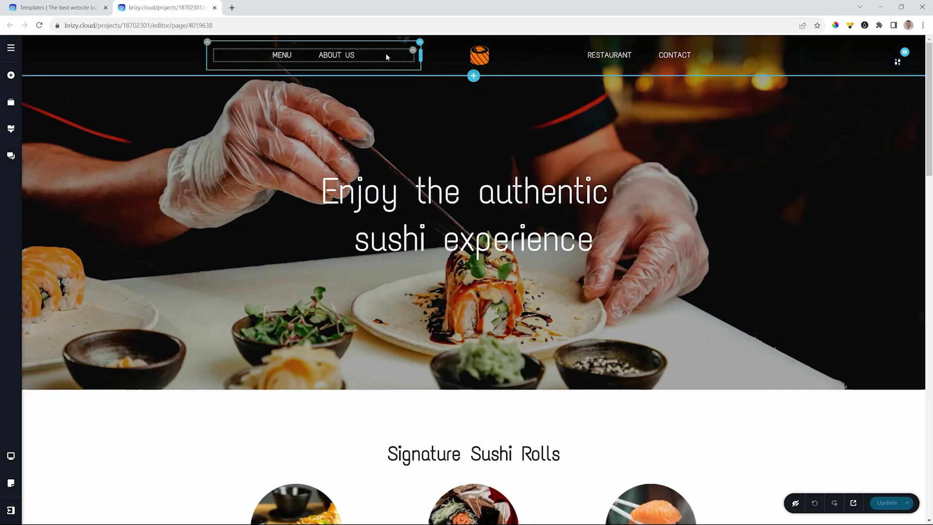
click(411, 51)
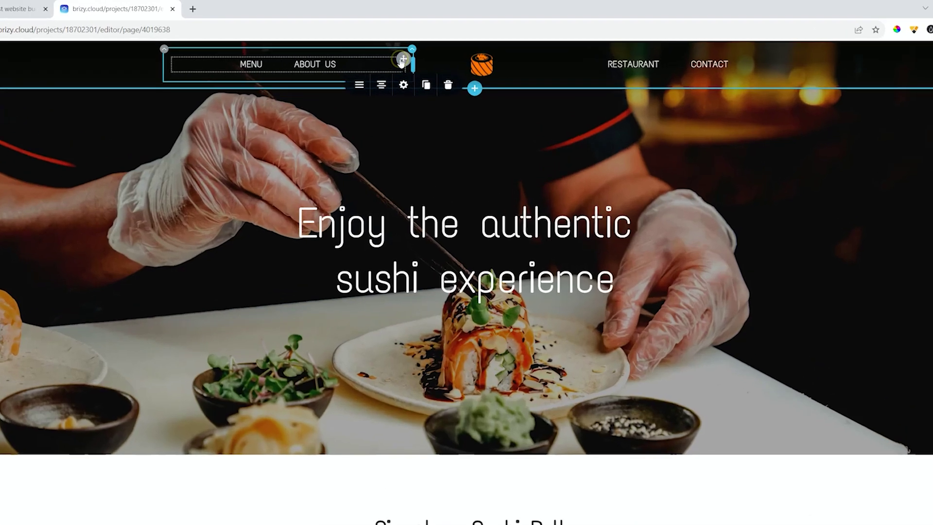
click(359, 85)
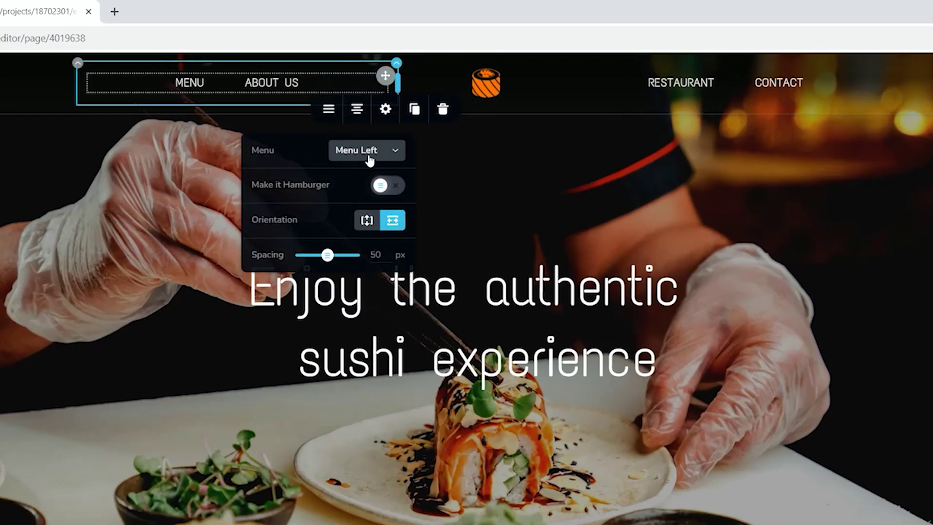
click(395, 154)
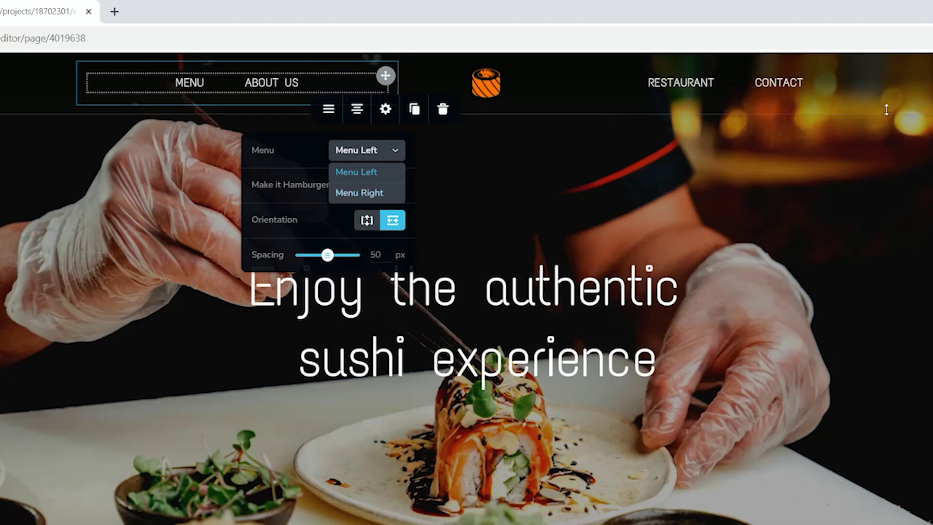
click(861, 80)
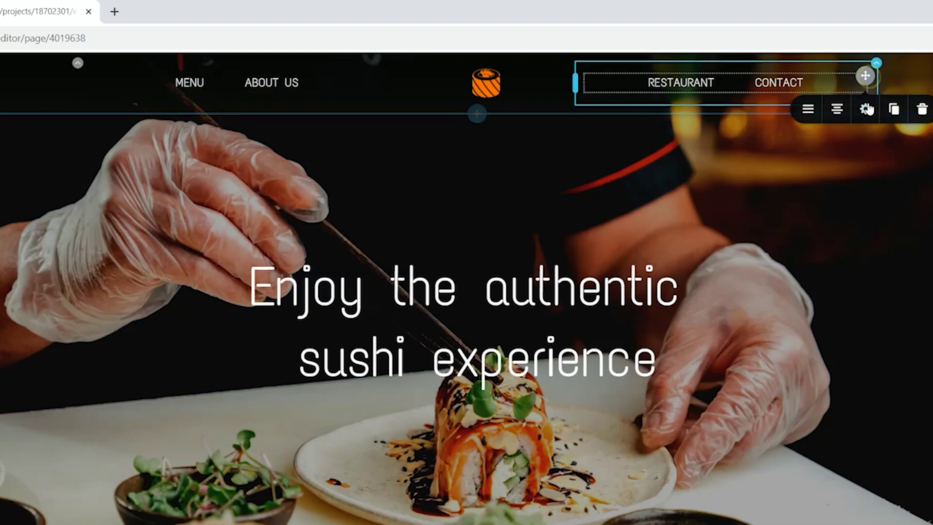
click(821, 111)
click(874, 150)
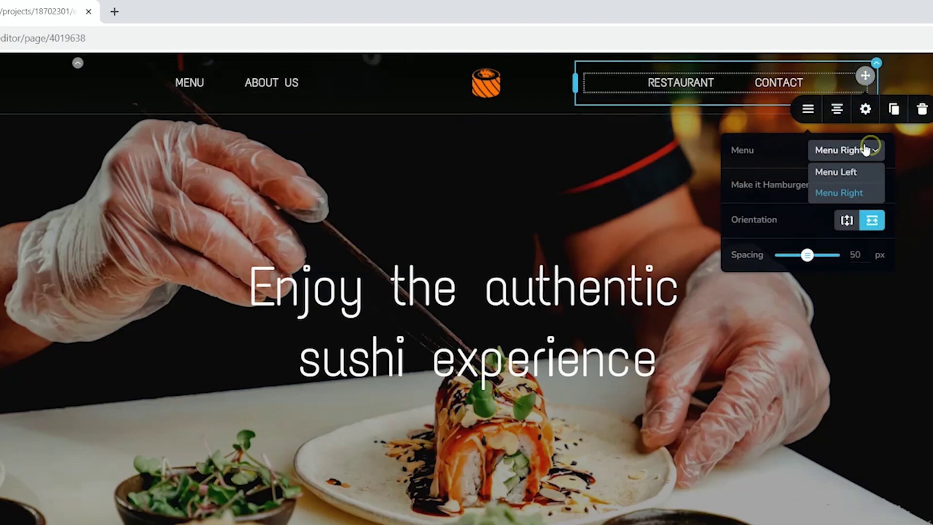
click(914, 151)
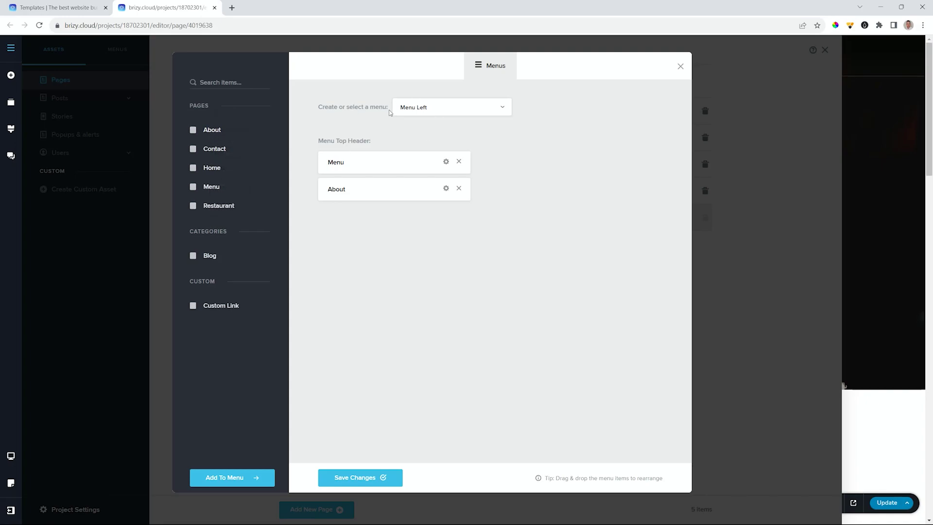
Step: Switch the Menus manager from Menu Right back to Menu Left, then close it
click(502, 108)
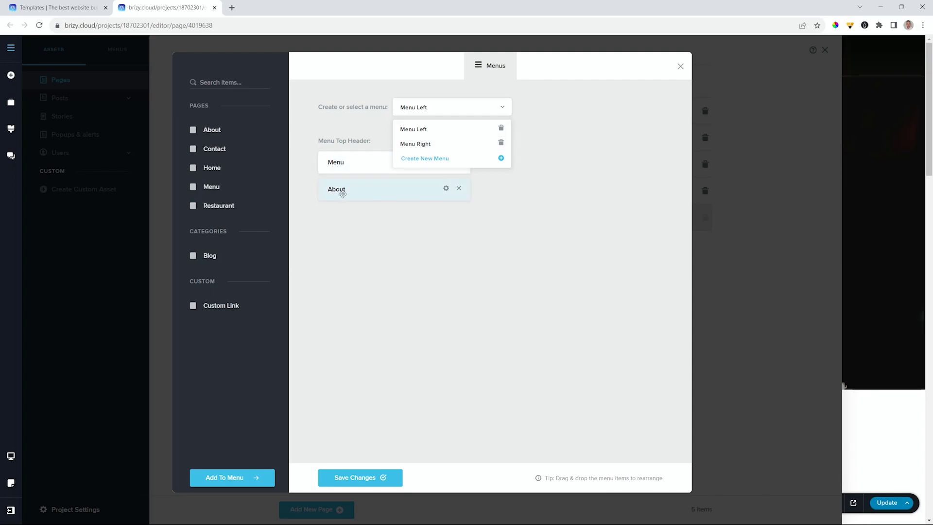
click(409, 144)
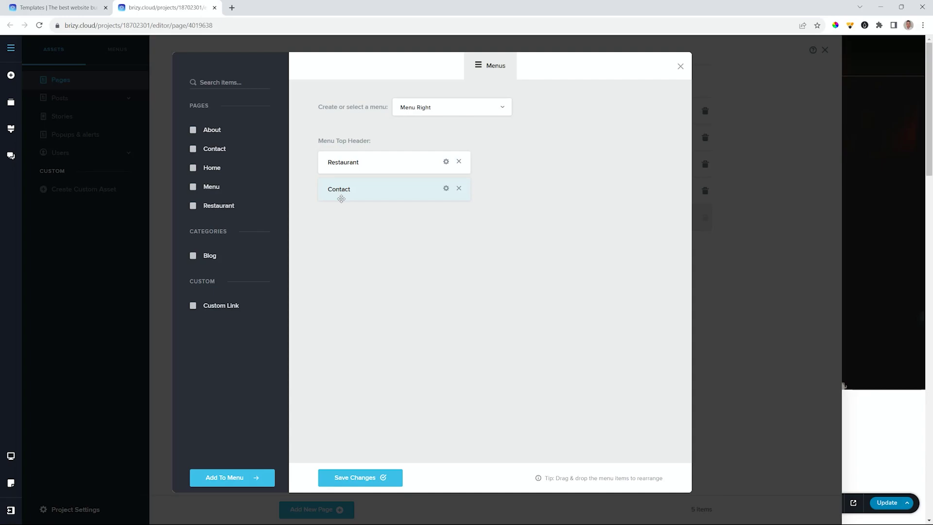
click(404, 113)
click(407, 128)
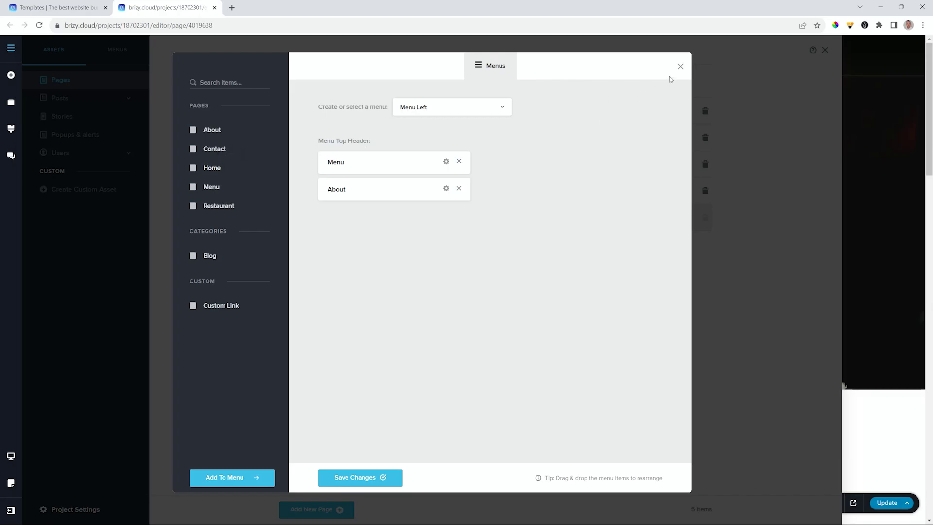
click(678, 66)
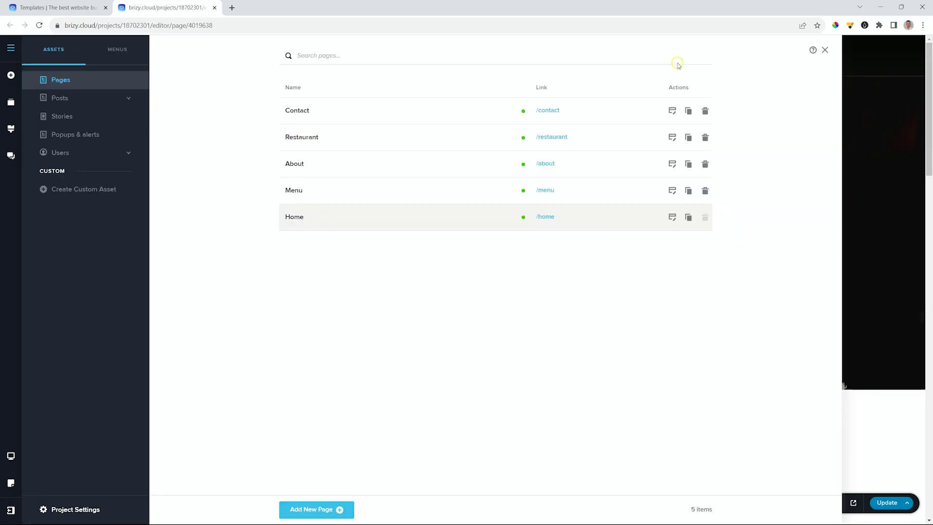
Step: Close the pages list, select the header sushi logo and open its link settings
click(824, 50)
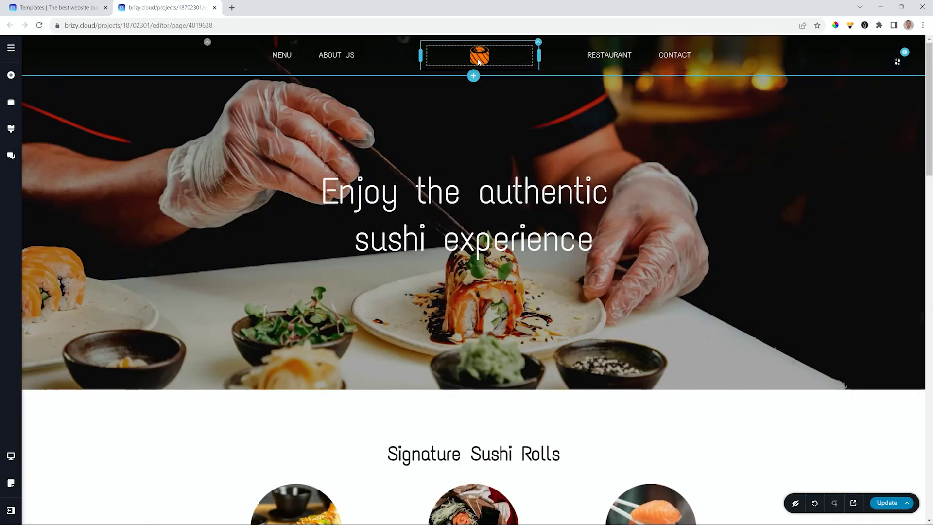
click(467, 49)
click(495, 54)
click(481, 58)
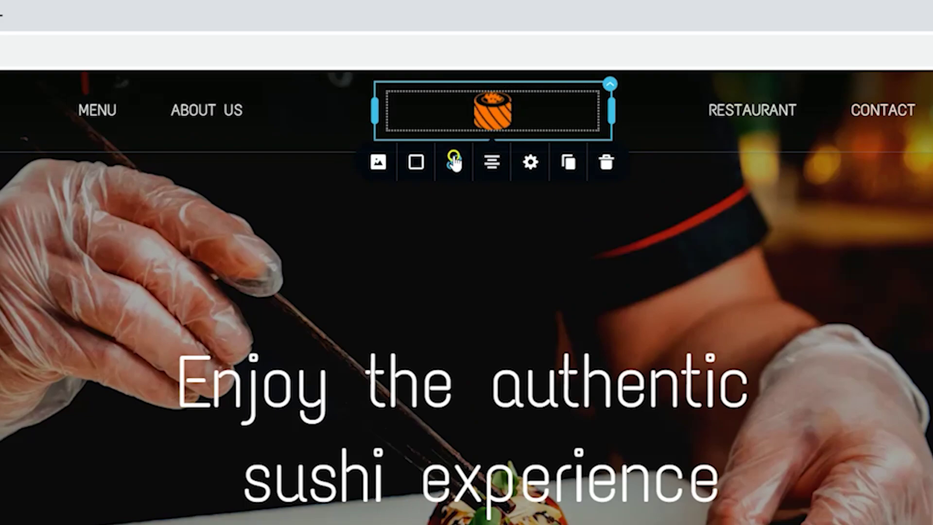
click(454, 162)
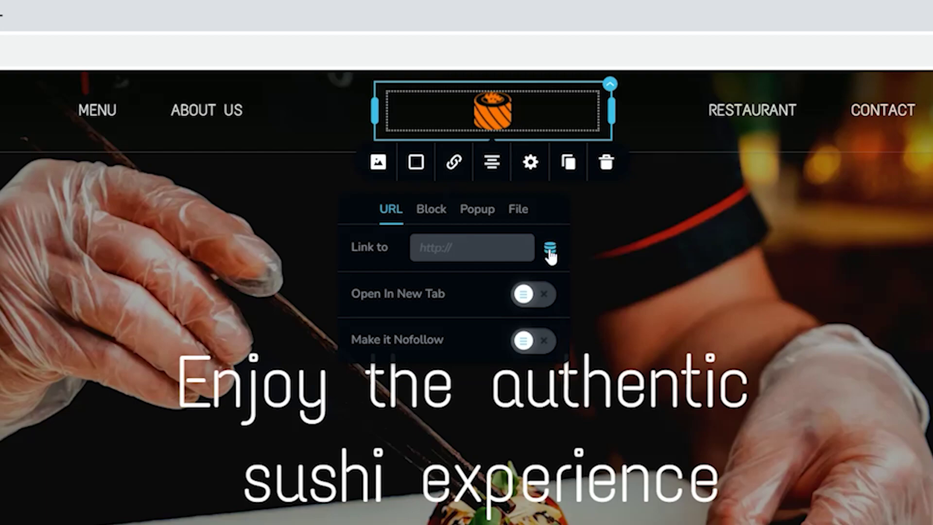
Step: Link the logo's container block to the dynamic Site URL, then preview at tablet width
click(609, 84)
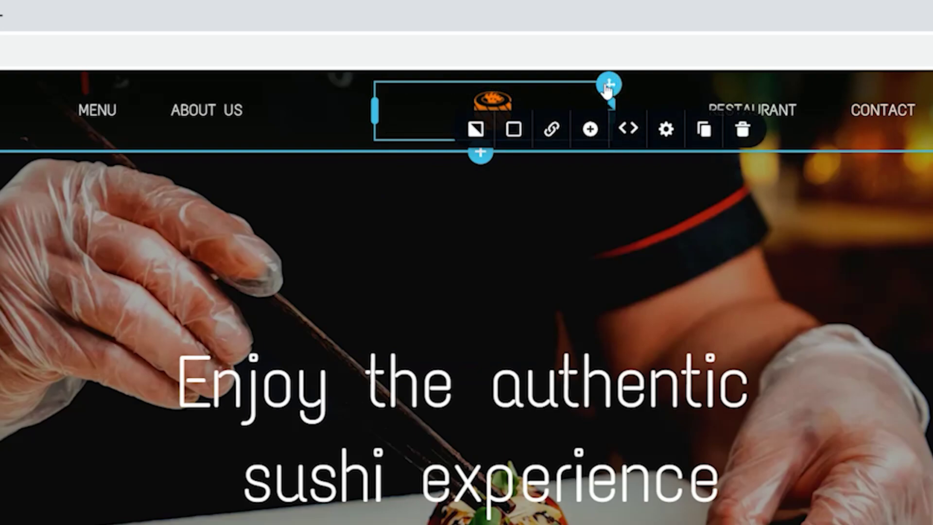
click(562, 137)
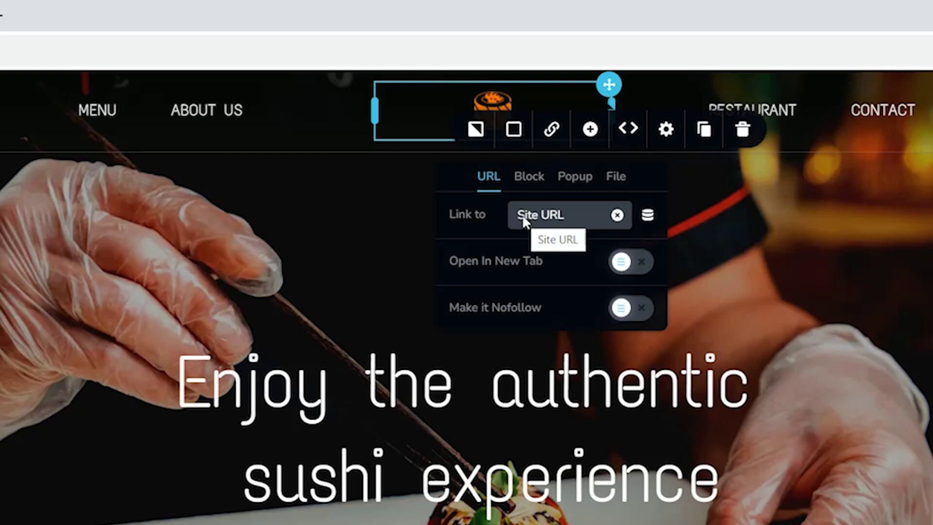
click(619, 219)
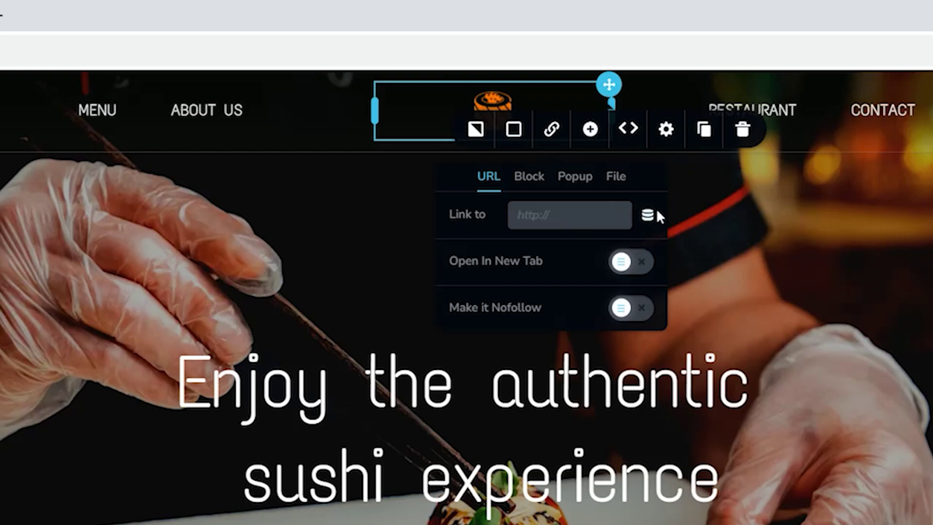
click(648, 215)
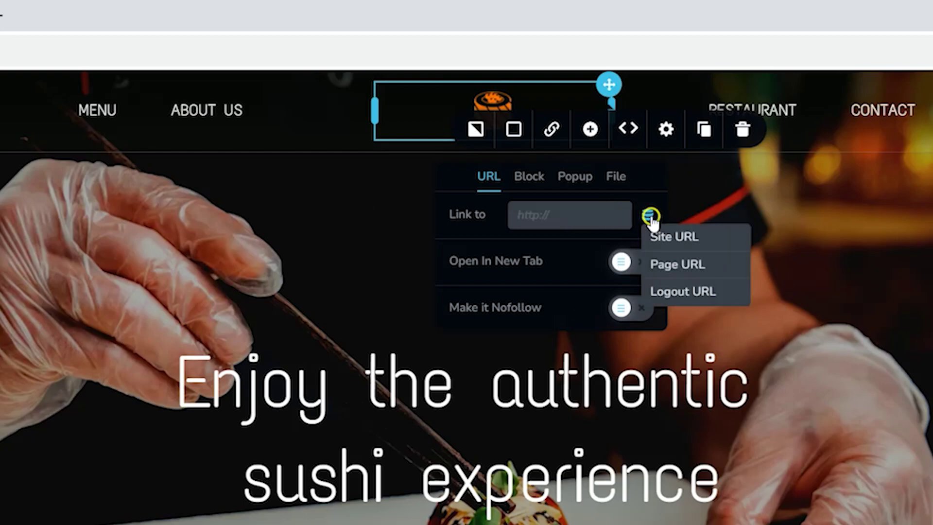
click(680, 245)
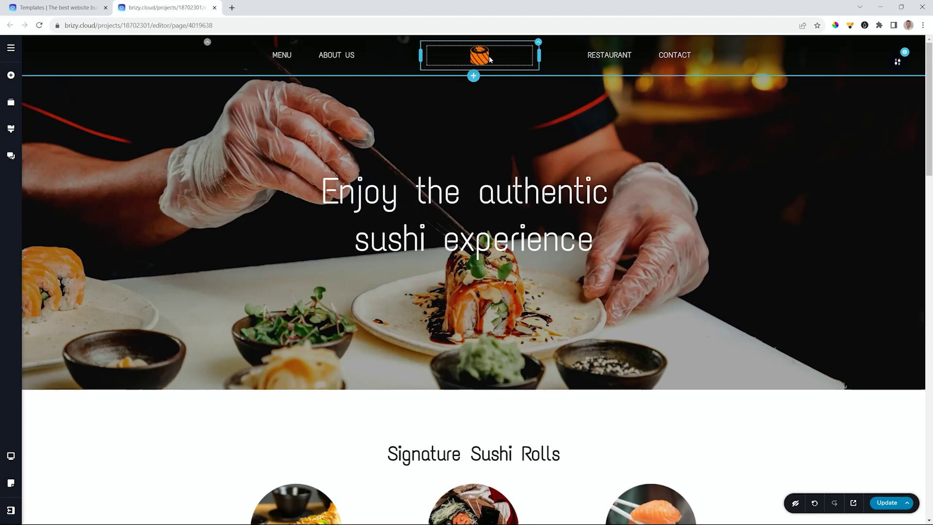
key(ctrl+shift+t)
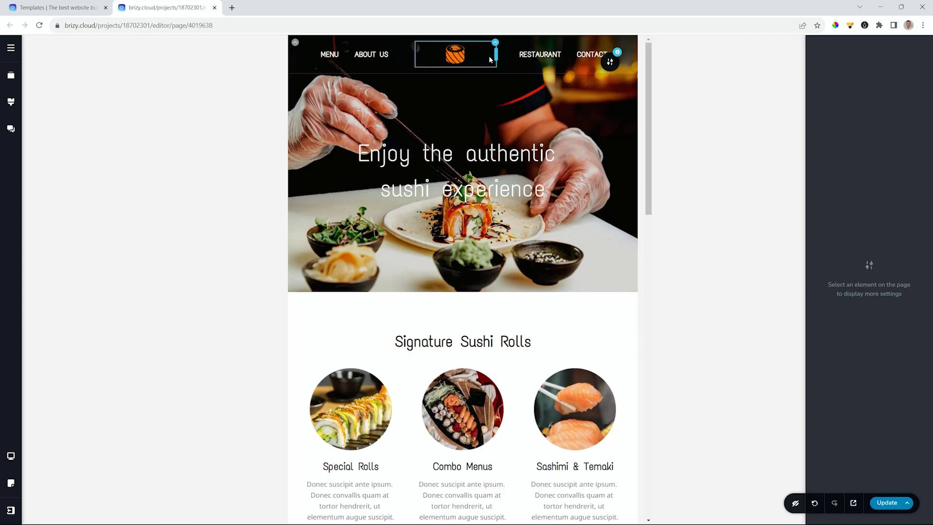
Step: Switch the editor to the mobile-width preview with Ctrl+Shift+M
key(ctrl+shift+m)
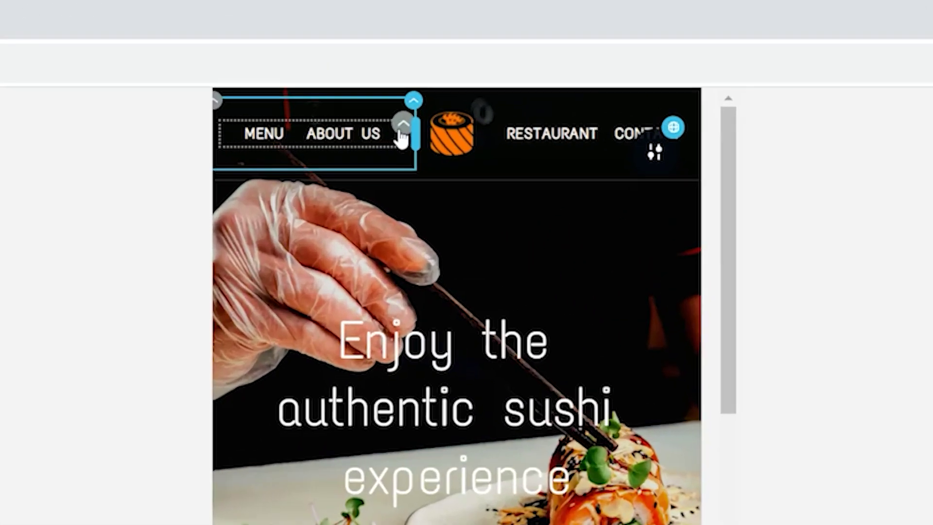
click(439, 52)
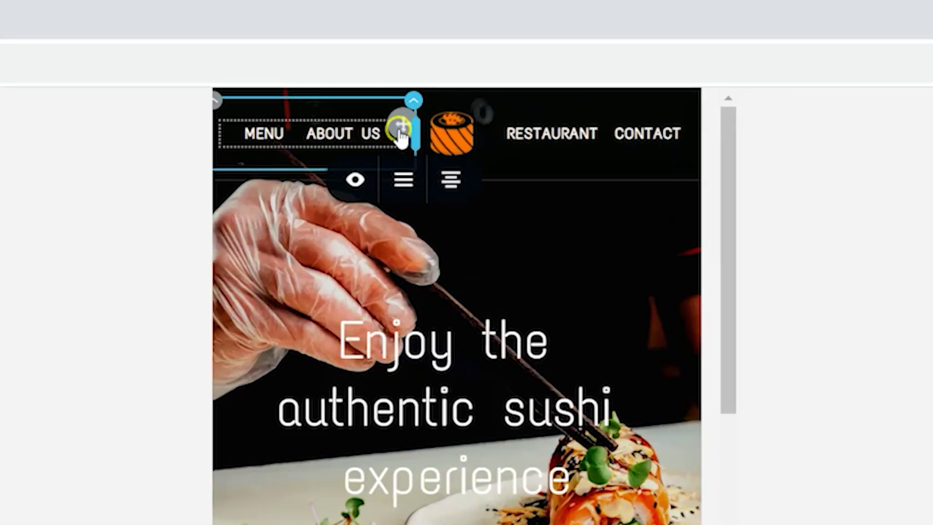
click(404, 180)
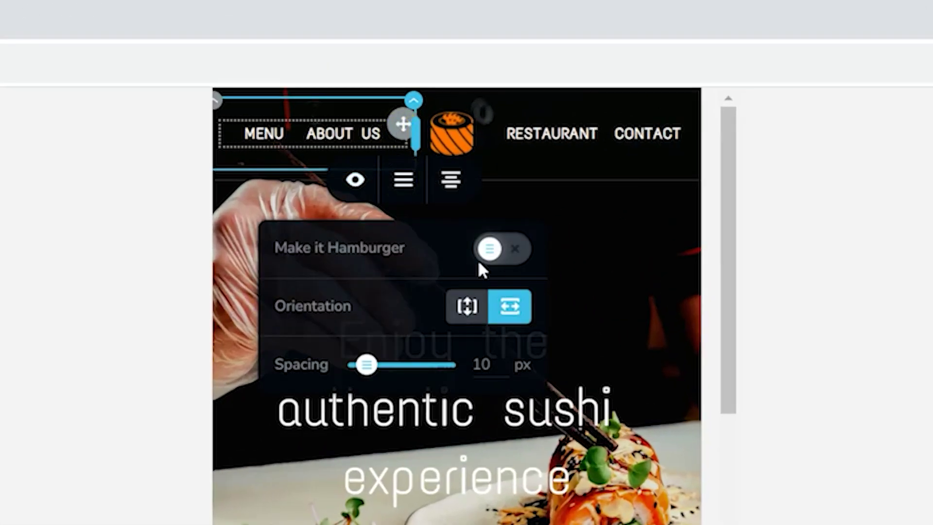
click(514, 248)
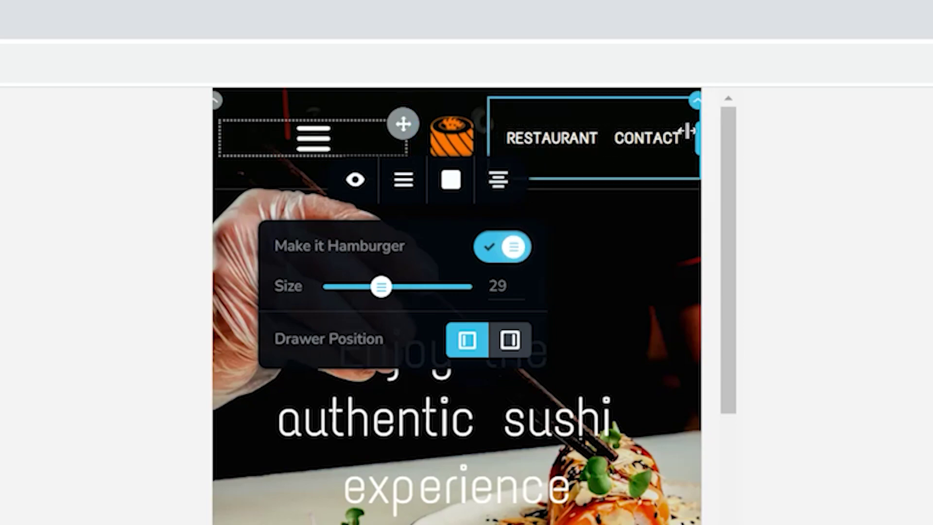
click(685, 131)
click(673, 130)
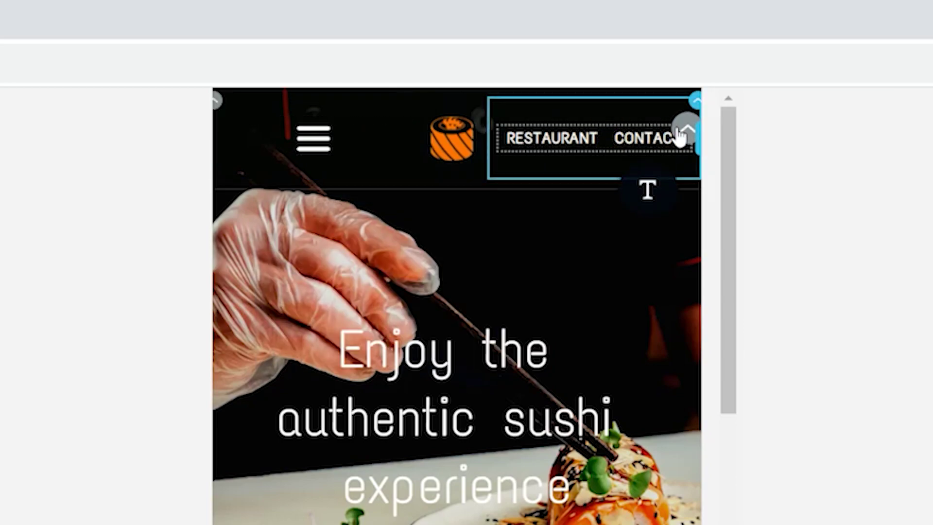
click(643, 185)
click(639, 248)
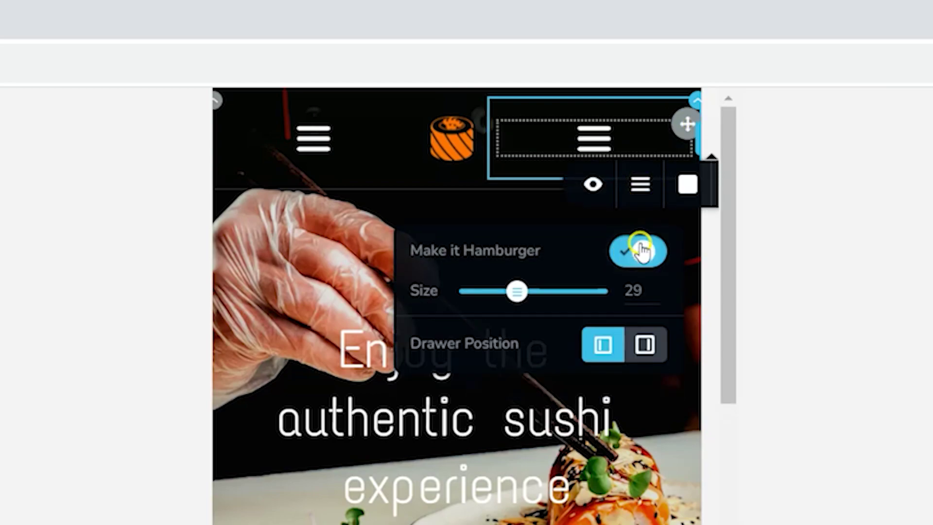
click(896, 520)
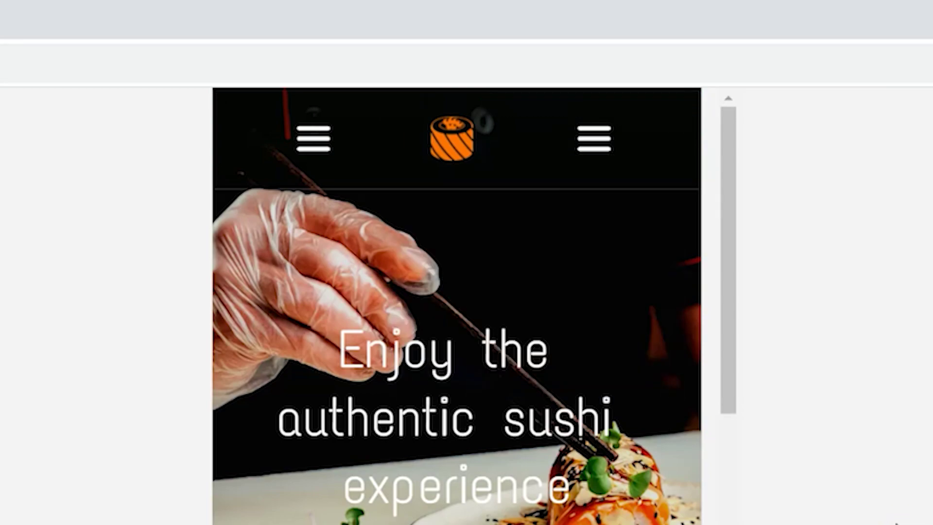
click(602, 148)
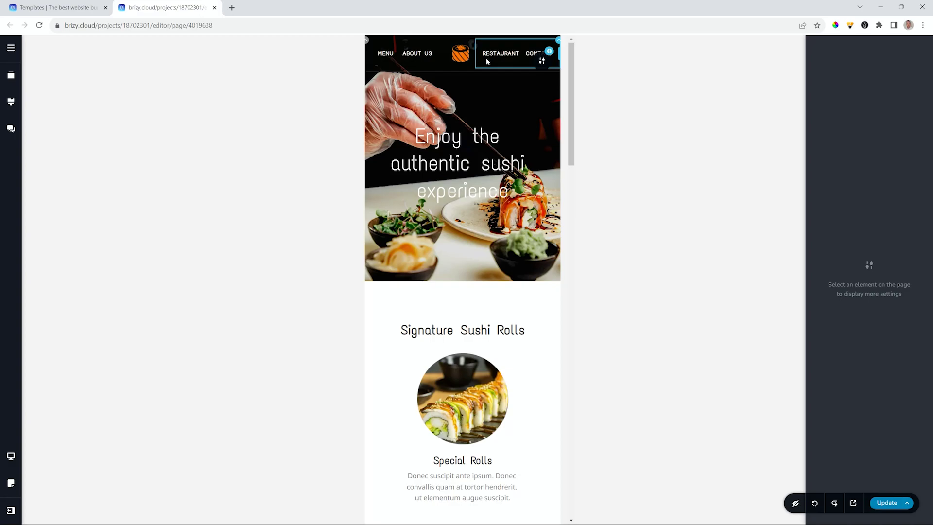
Step: Return to desktop preview and open the Blocks library from the header section's + button
key(ctrl+shift+d)
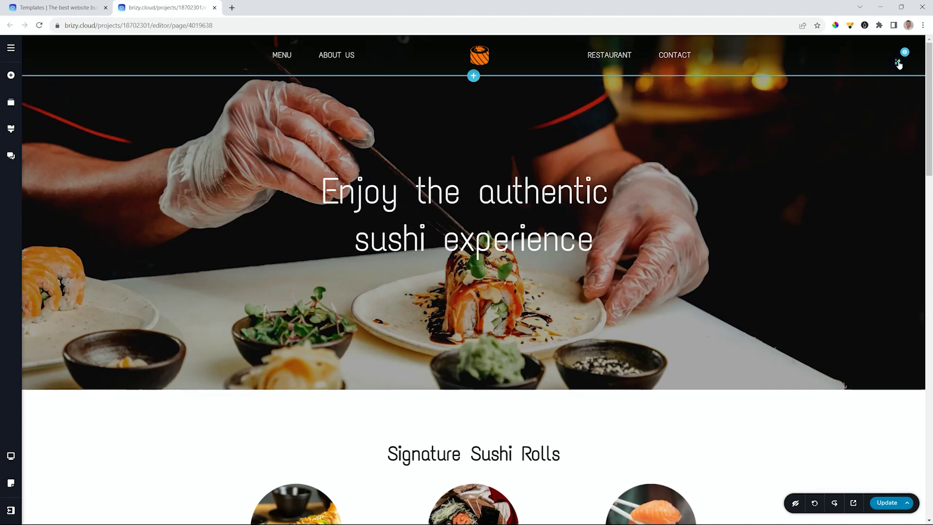
click(903, 62)
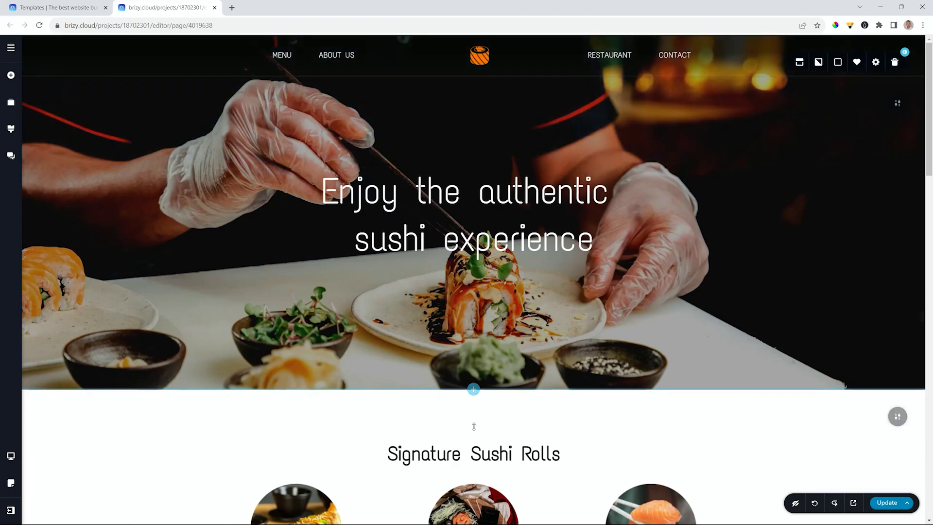
click(475, 388)
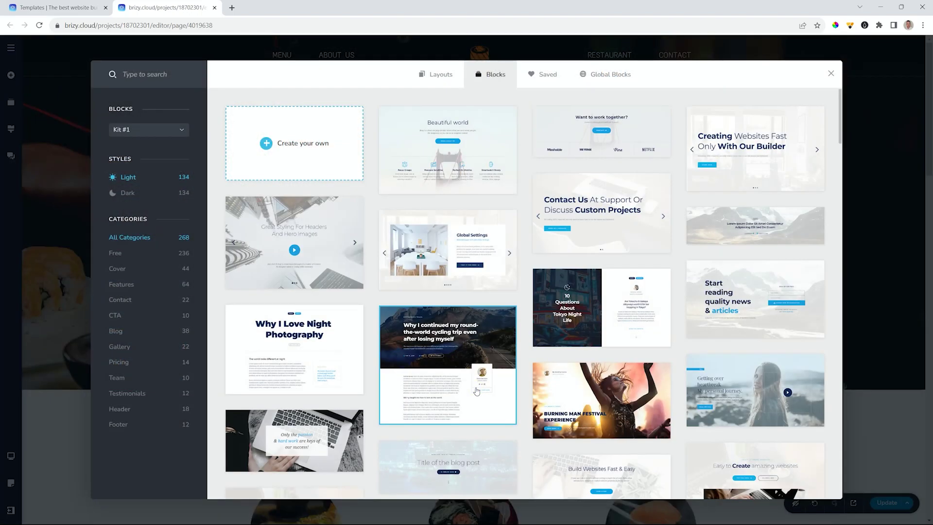
Step: Insert the Company header block from the library's Header category
click(119, 409)
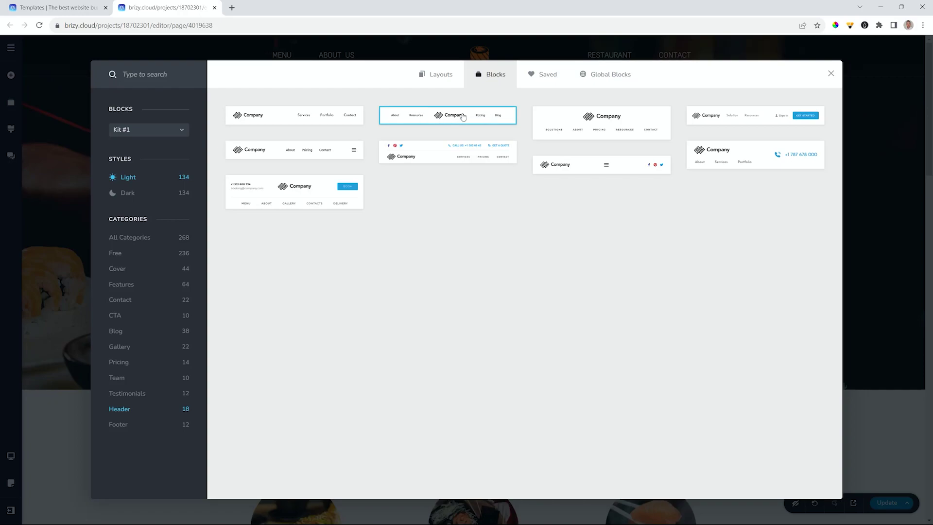
click(309, 118)
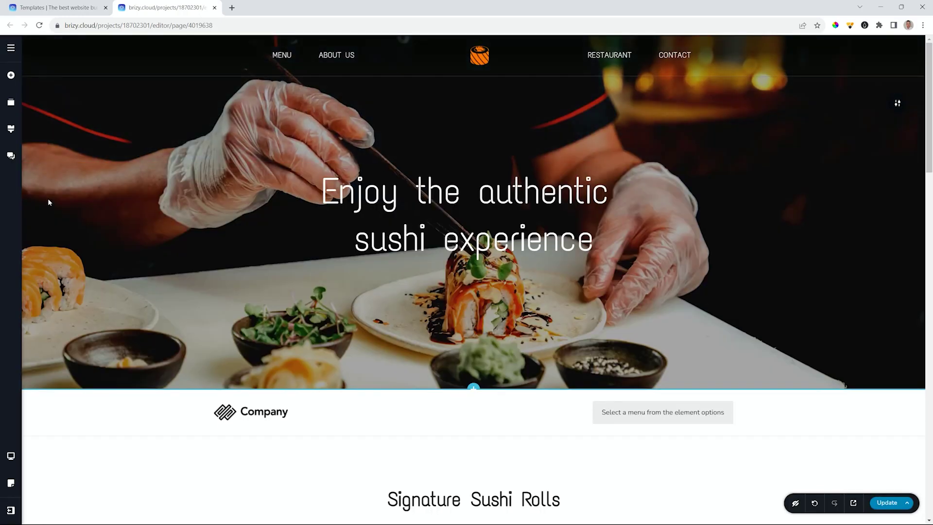
click(11, 103)
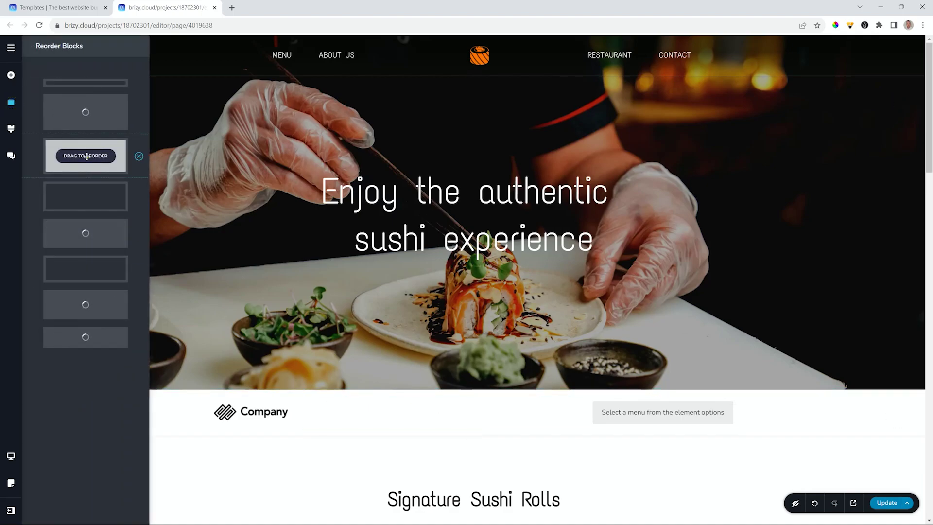
Step: Move the Company header above the hero and copy the sushi logo into it, widening its menu columns
drag(85, 112, 86, 85)
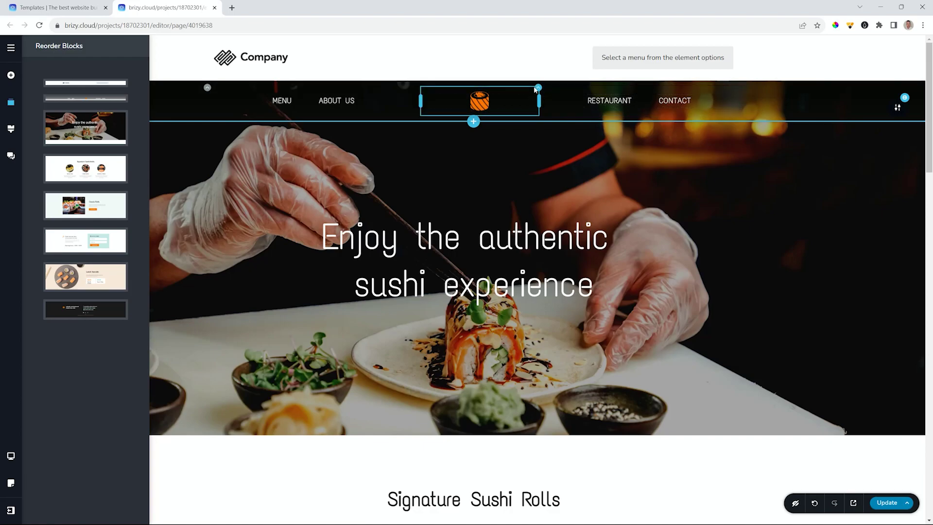
click(537, 90)
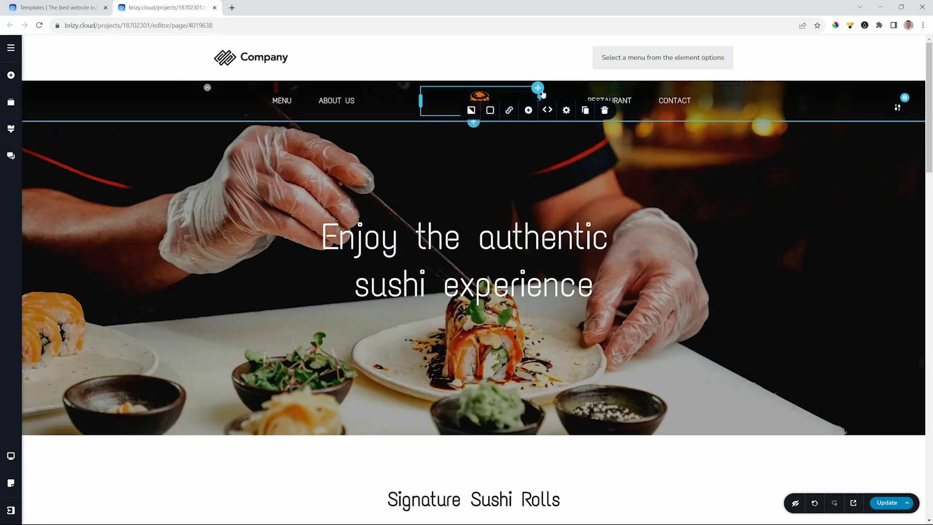
drag(543, 94, 469, 104)
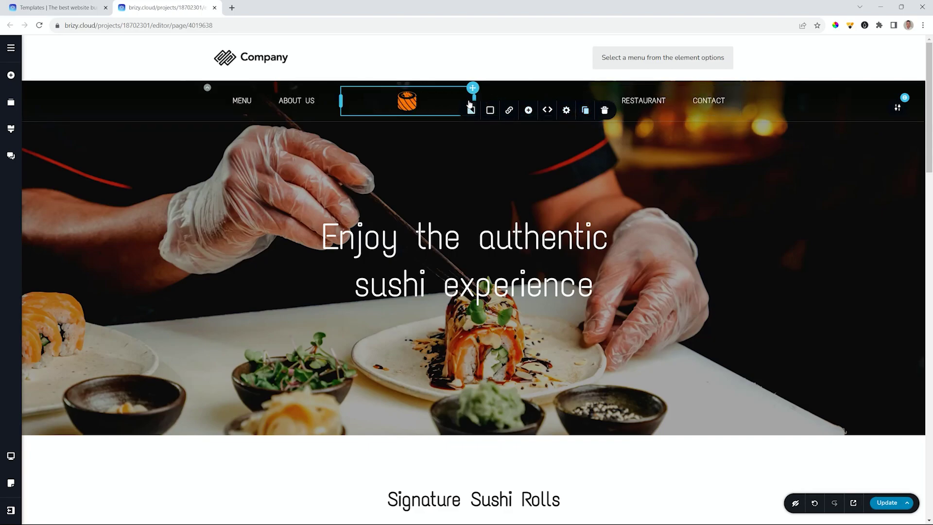
mouse_move(472, 87)
mouse_down()
mouse_move(398, 62)
mouse_move(303, 61)
mouse_up()
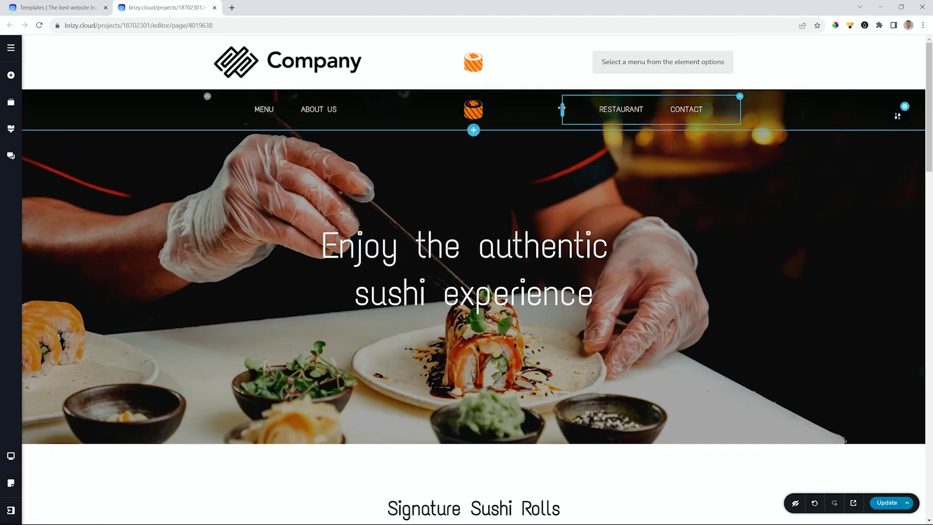
drag(562, 108, 537, 108)
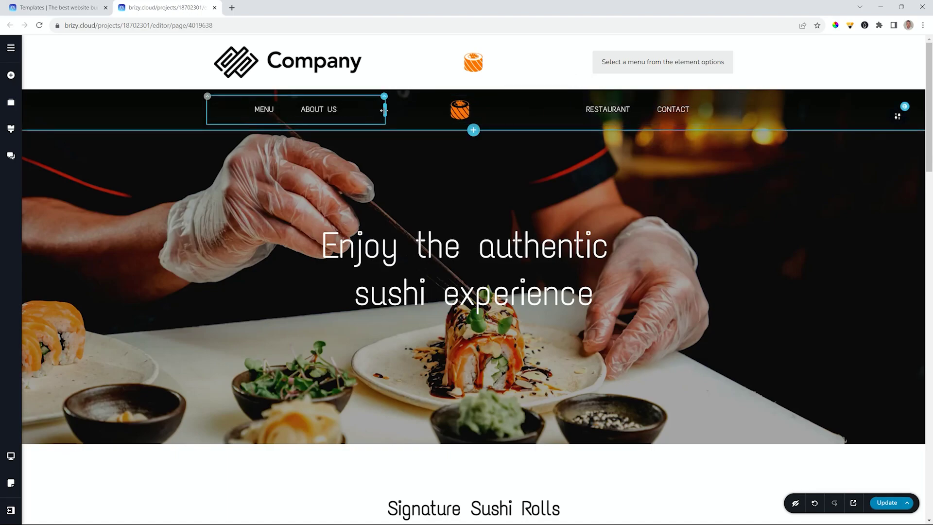
drag(384, 110, 402, 108)
Step: Delete the Company logo column, then left-align and slightly enlarge the sushi logo
click(379, 50)
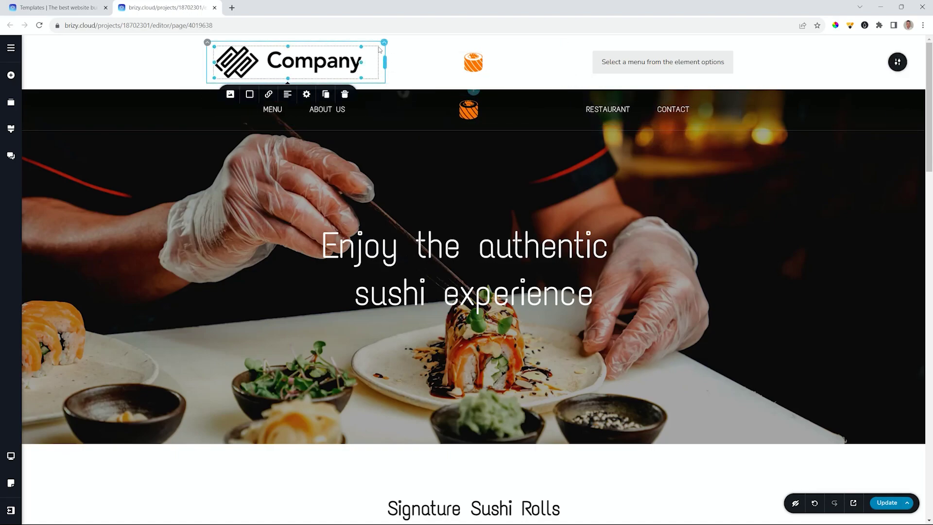
click(438, 63)
click(448, 65)
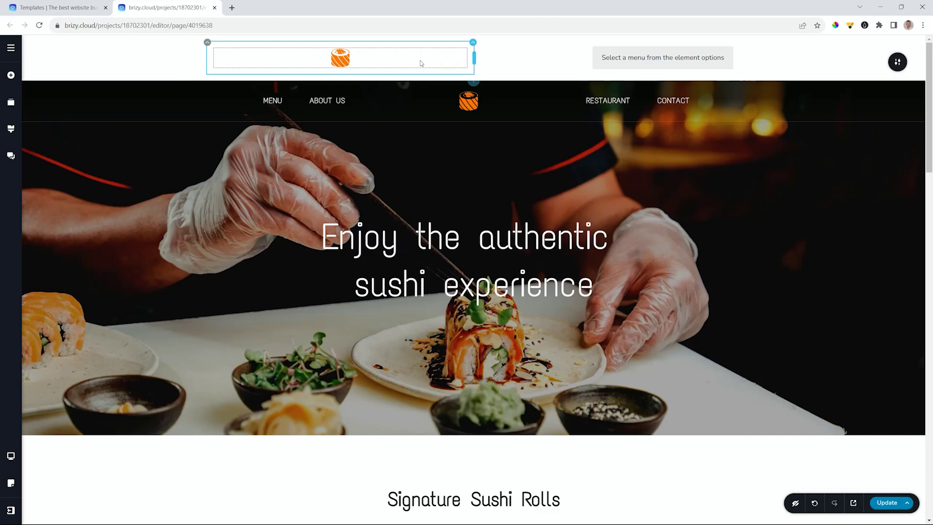
click(344, 60)
click(342, 84)
click(342, 85)
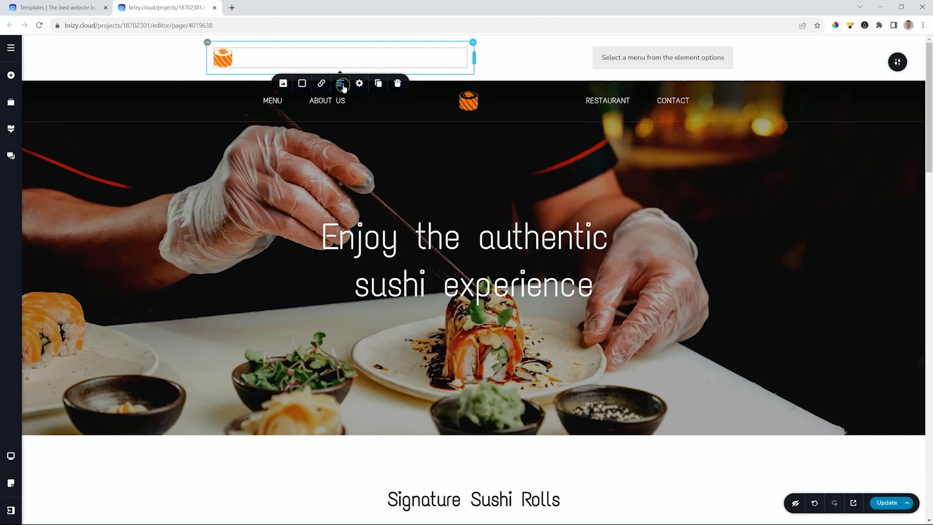
click(224, 61)
drag(231, 68, 236, 69)
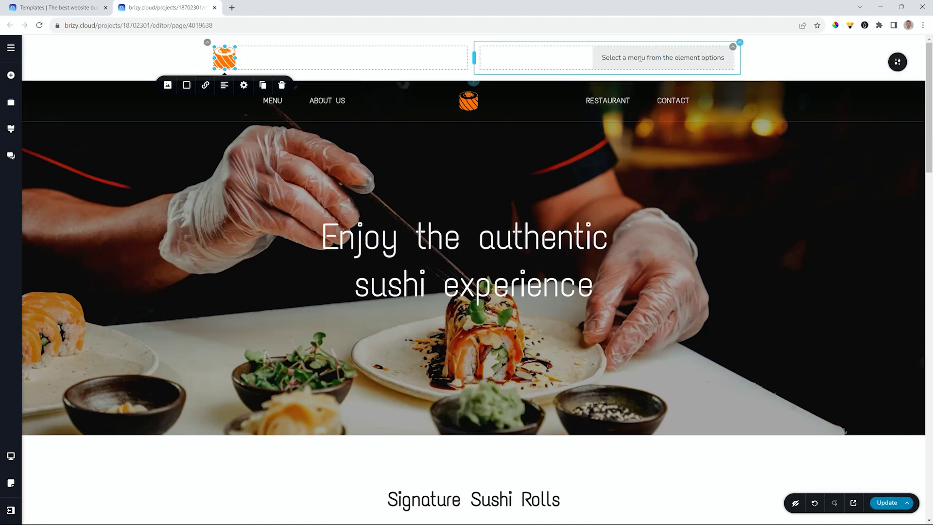
click(730, 47)
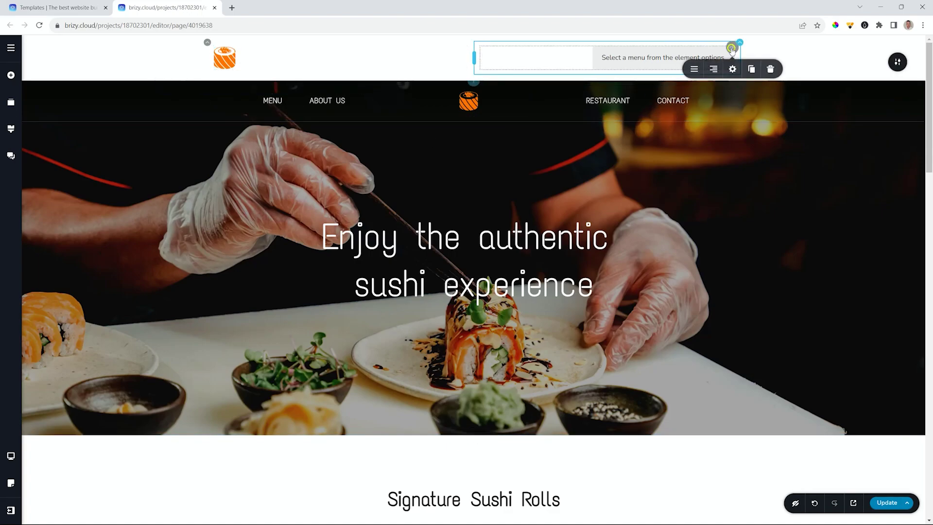
click(694, 71)
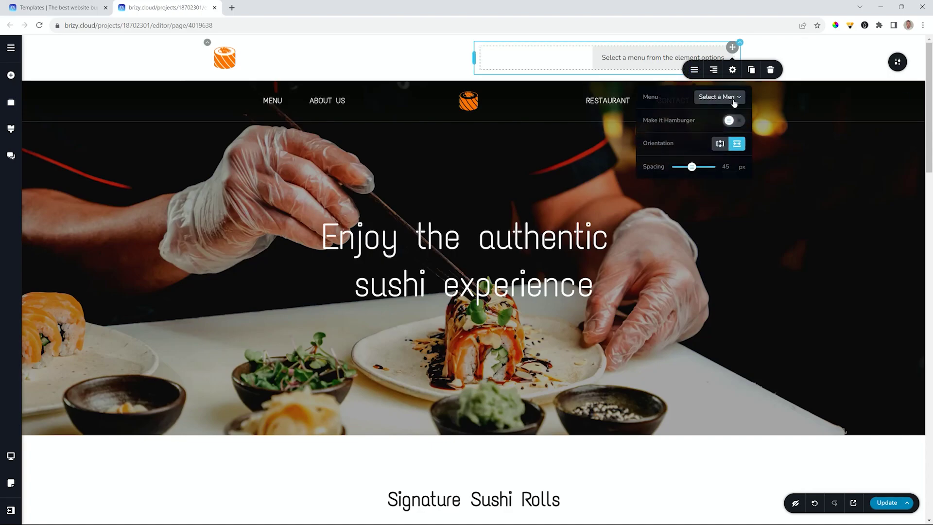
click(734, 99)
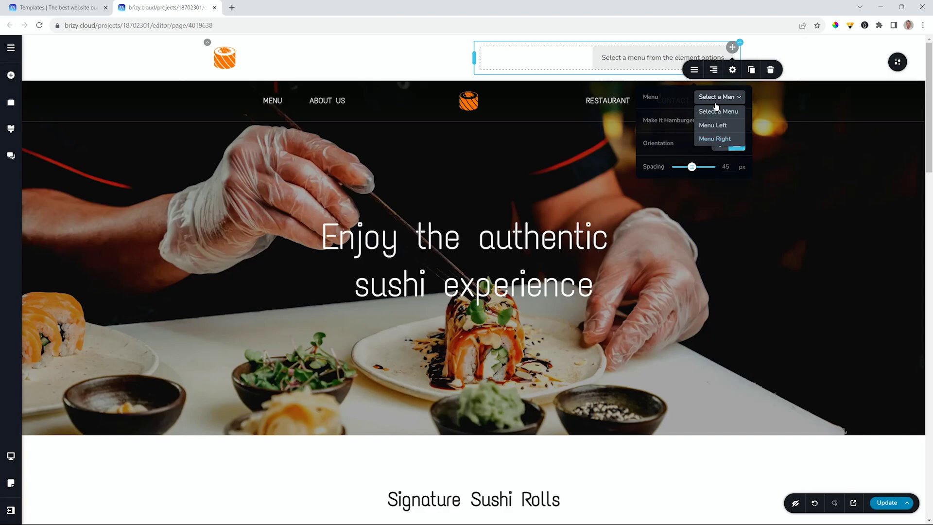
click(728, 50)
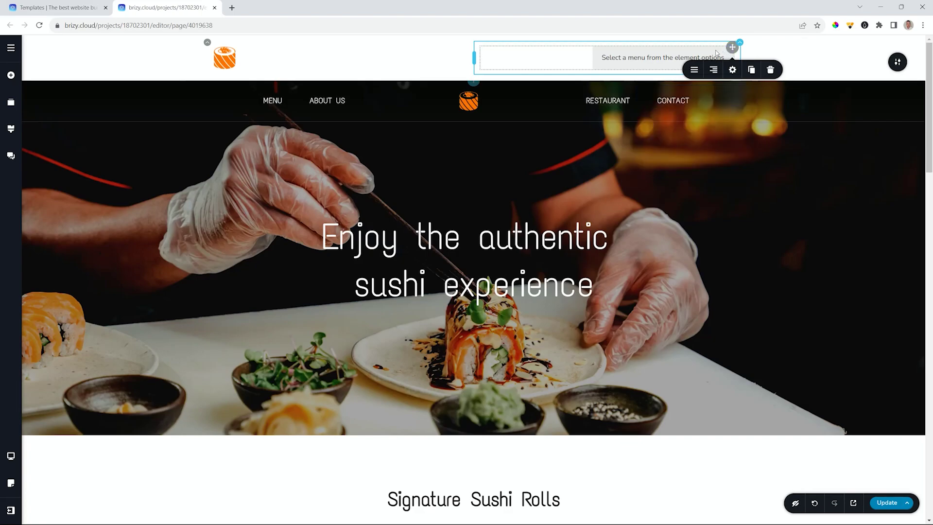
click(10, 49)
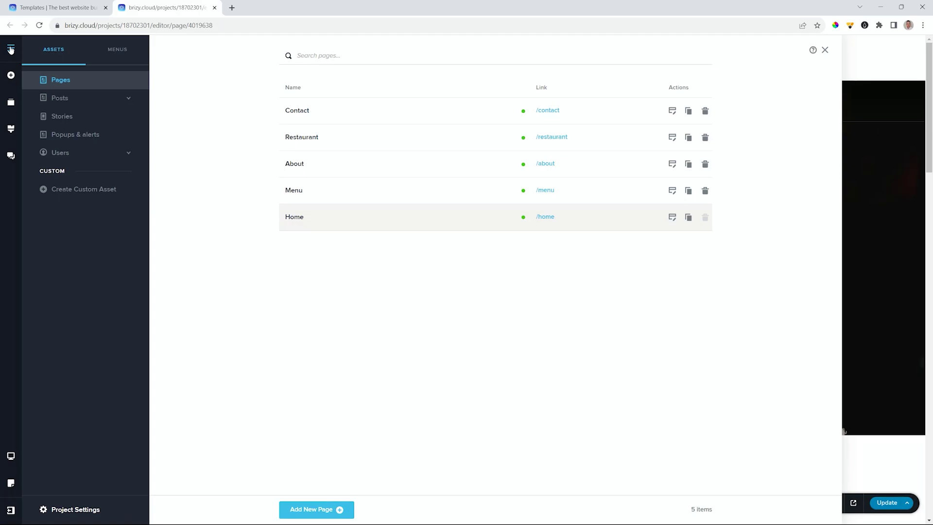
Step: Create a new menu named Mobile in the Menus manager
click(121, 50)
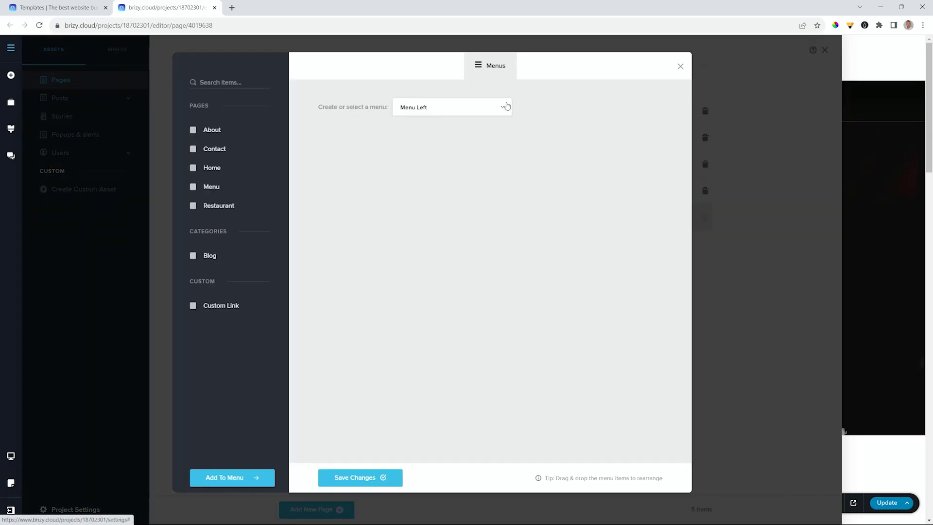
click(476, 108)
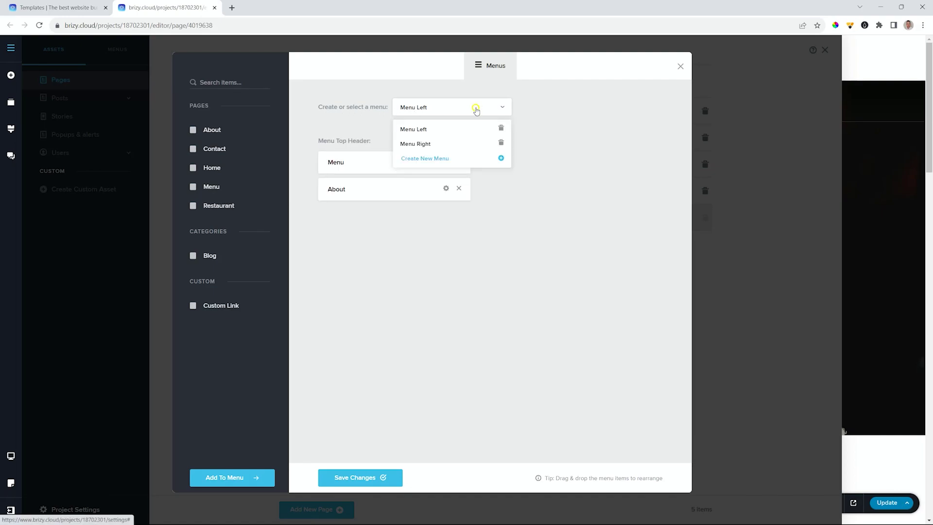
click(427, 161)
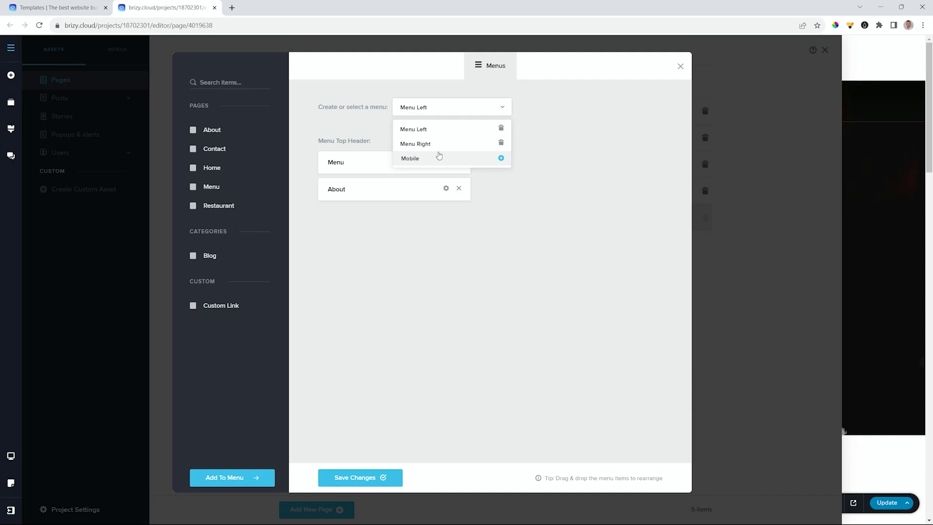
click(502, 159)
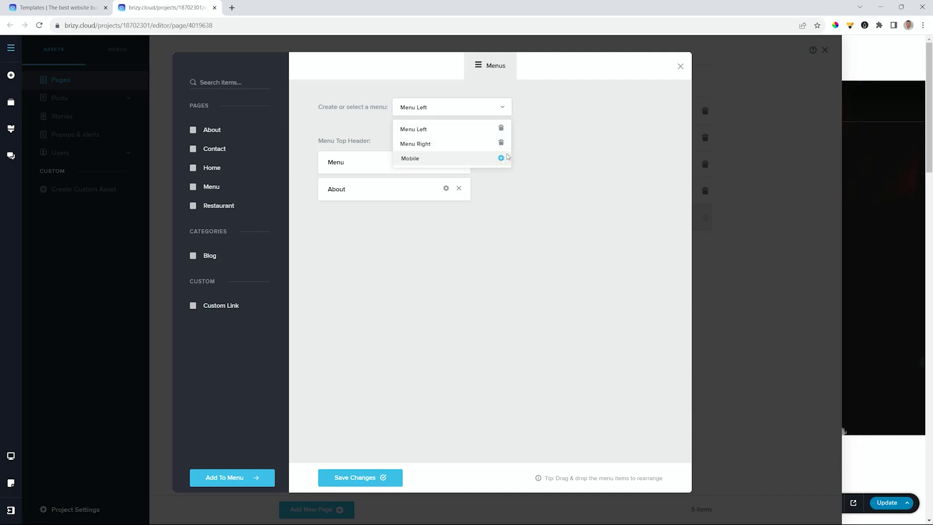
click(418, 160)
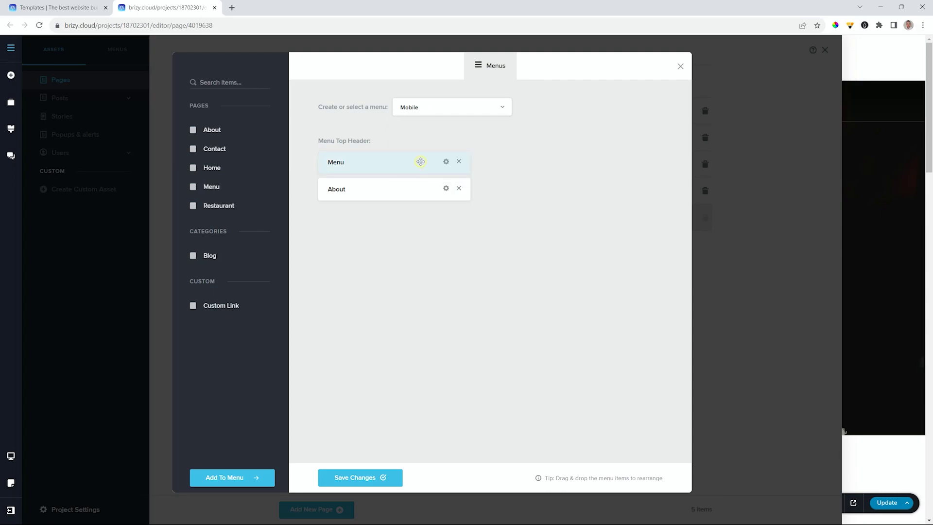
Step: Add the About, Contact, Home, Menu and Restaurant pages to the Mobile menu
click(193, 130)
click(193, 150)
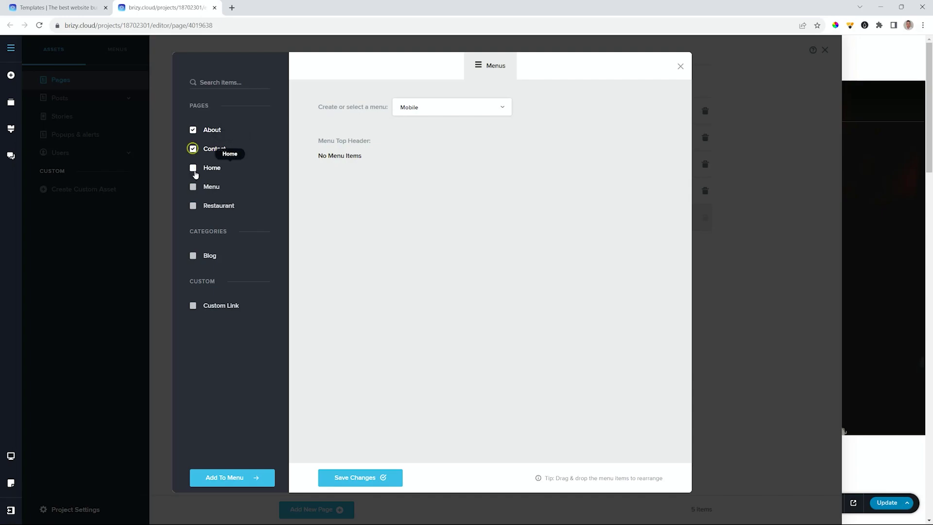
click(193, 168)
click(192, 187)
click(193, 206)
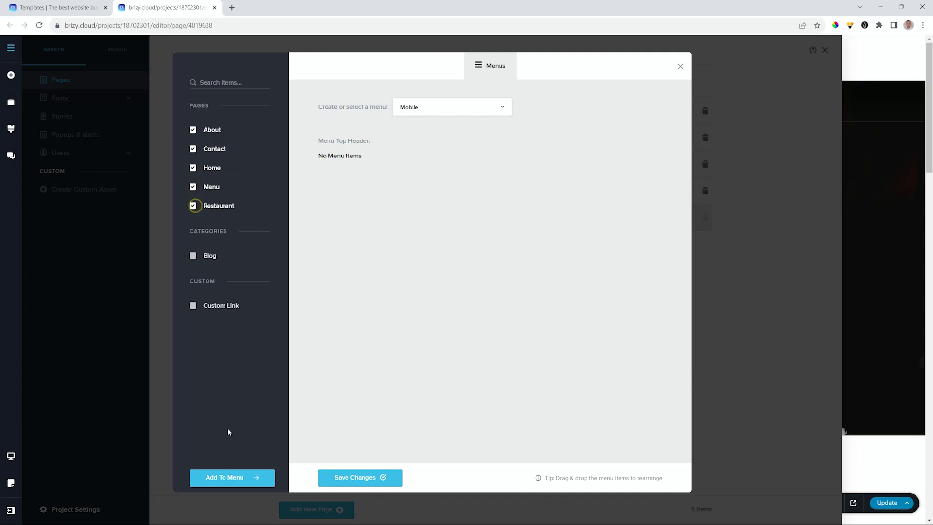
click(238, 478)
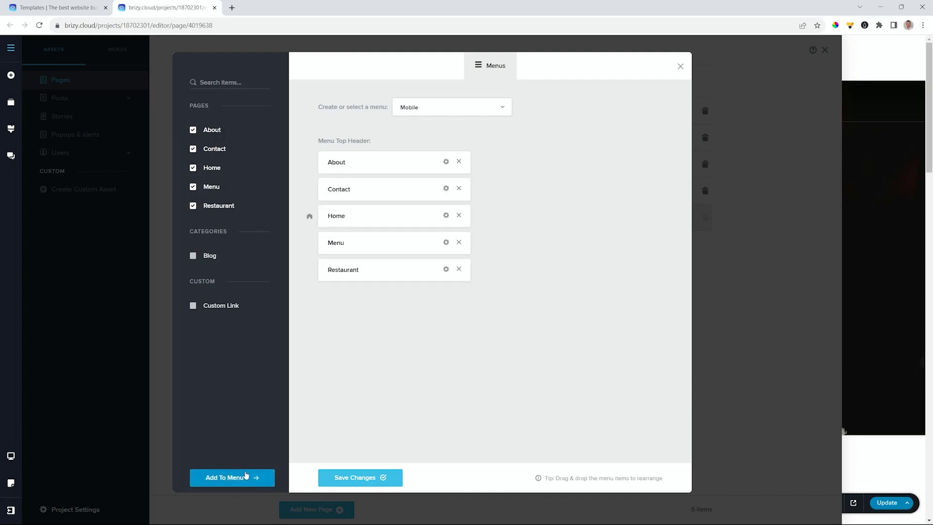
Step: Reorder the items to Home, Menu, Restaurant, About, Contact and save the Mobile menu
drag(342, 216, 328, 162)
drag(330, 243, 330, 189)
drag(332, 271, 333, 219)
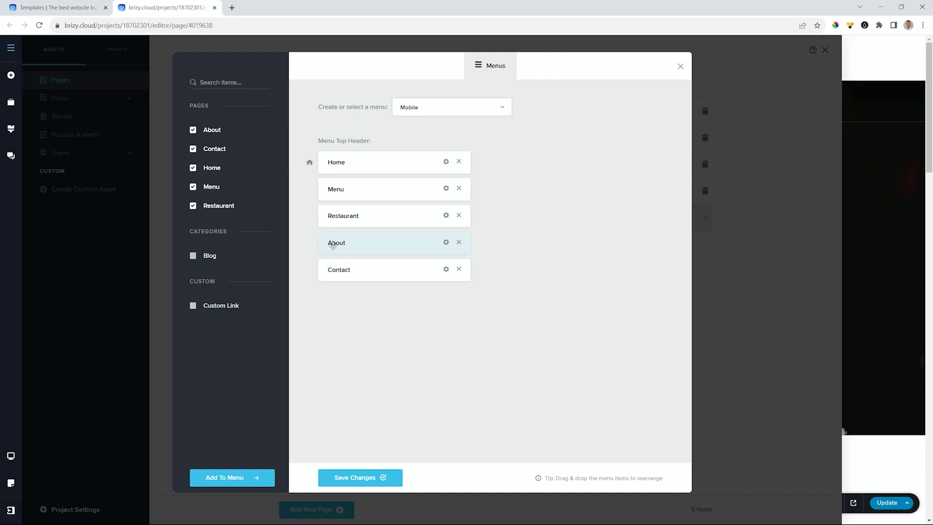
click(369, 476)
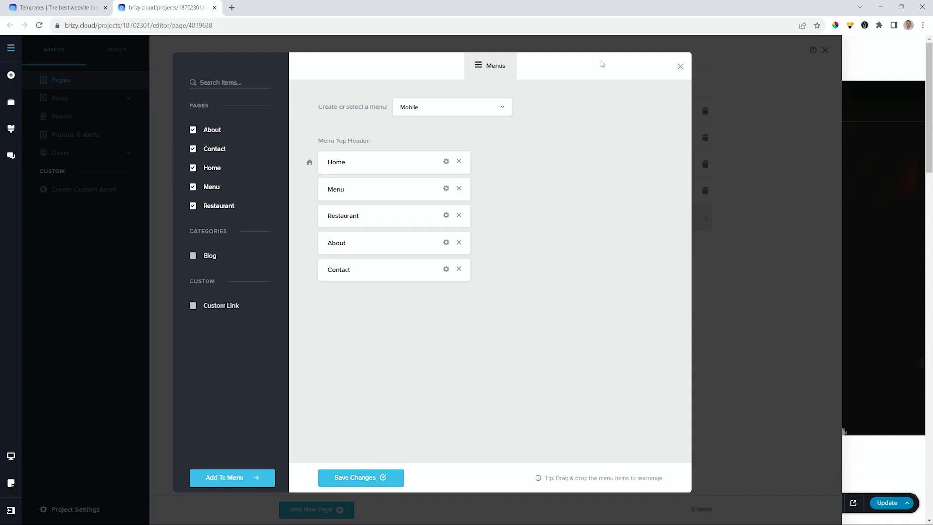
click(871, 183)
Step: Save the page and reload the editor after finding no Mobile menu to assign to the top header
click(729, 54)
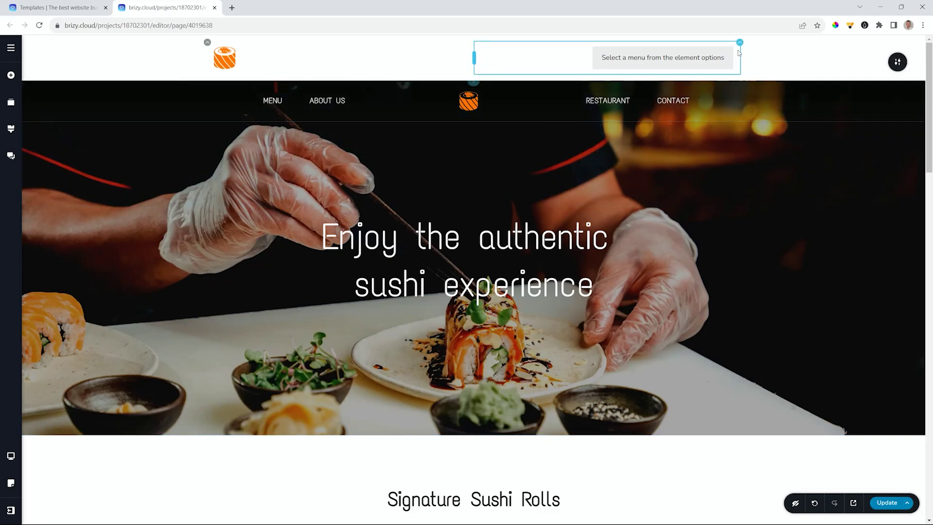
click(694, 69)
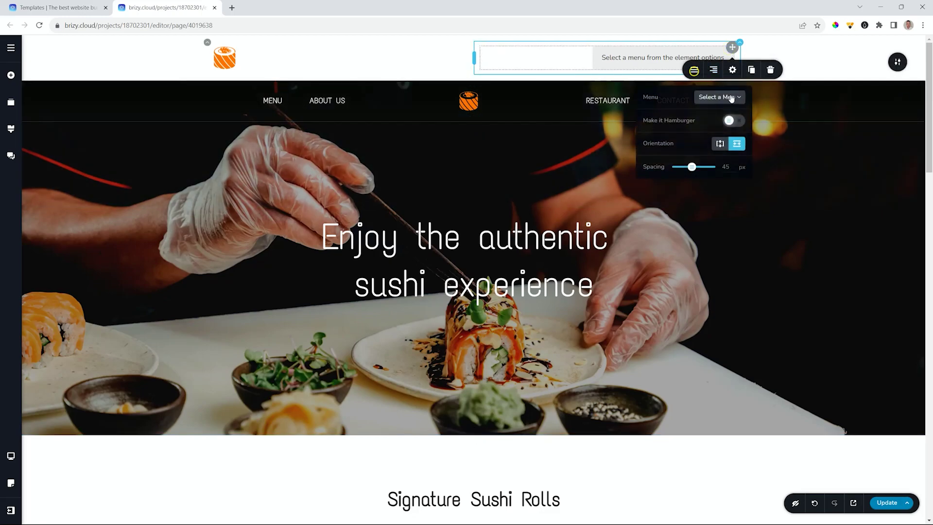
click(719, 97)
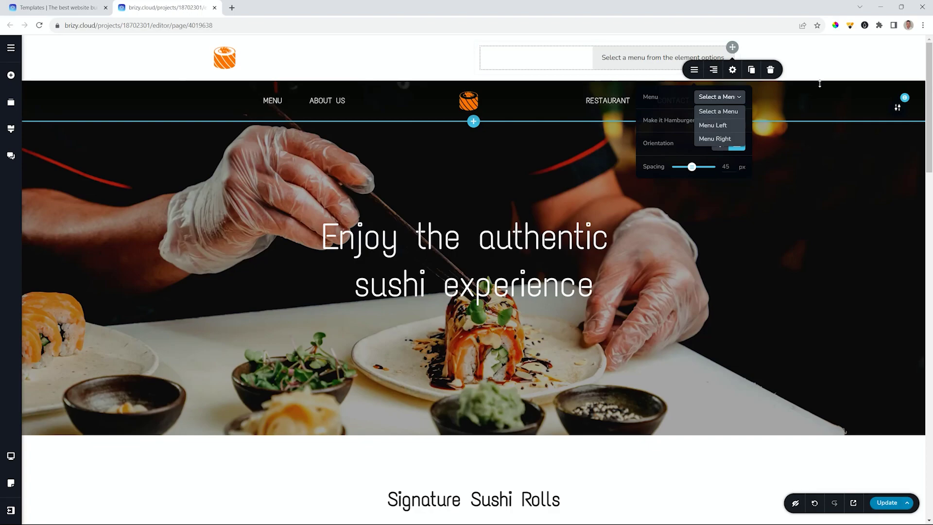
click(807, 252)
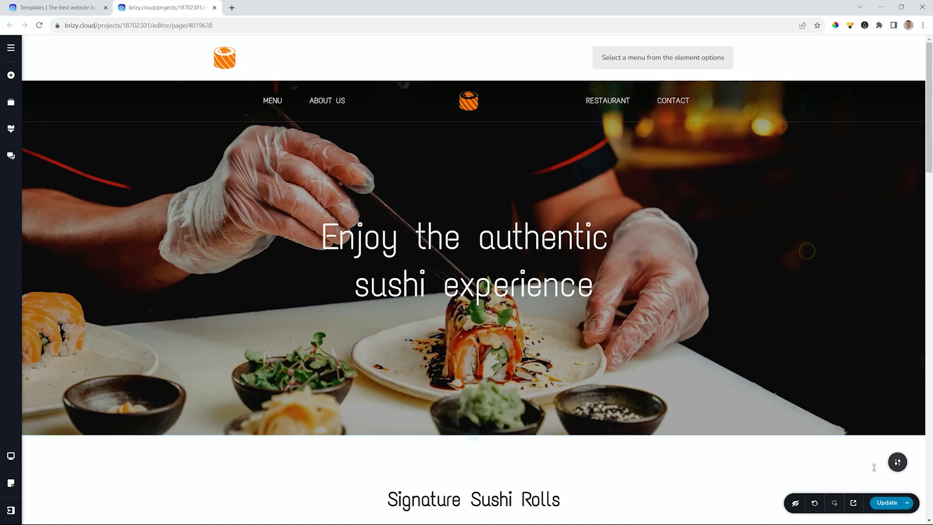
click(893, 500)
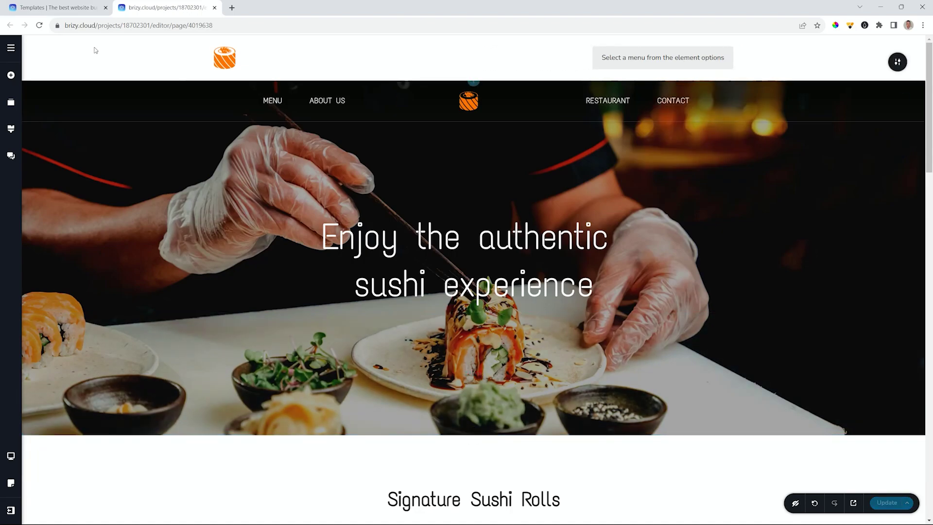
click(39, 25)
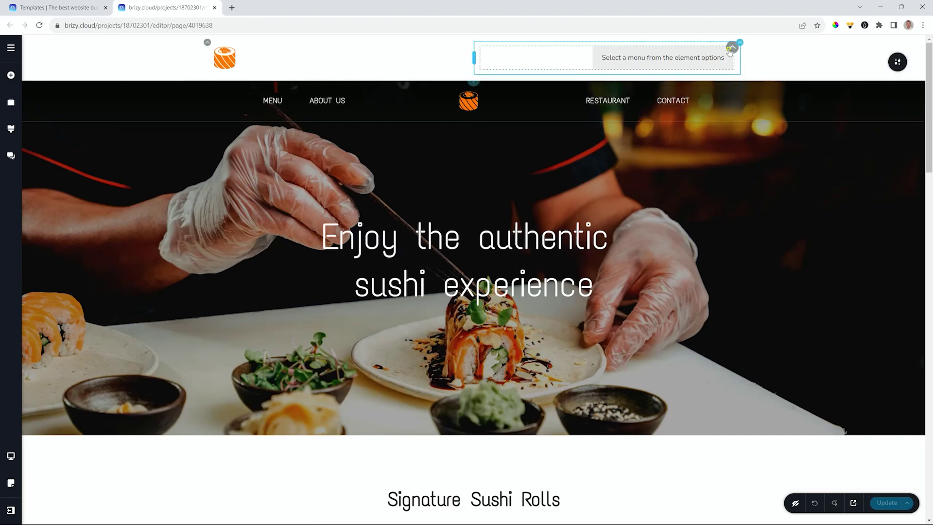
Step: Assign the Mobile menu (Home, Menu, Restaurant, About, Contact) to the top header's menu element
click(695, 60)
click(693, 72)
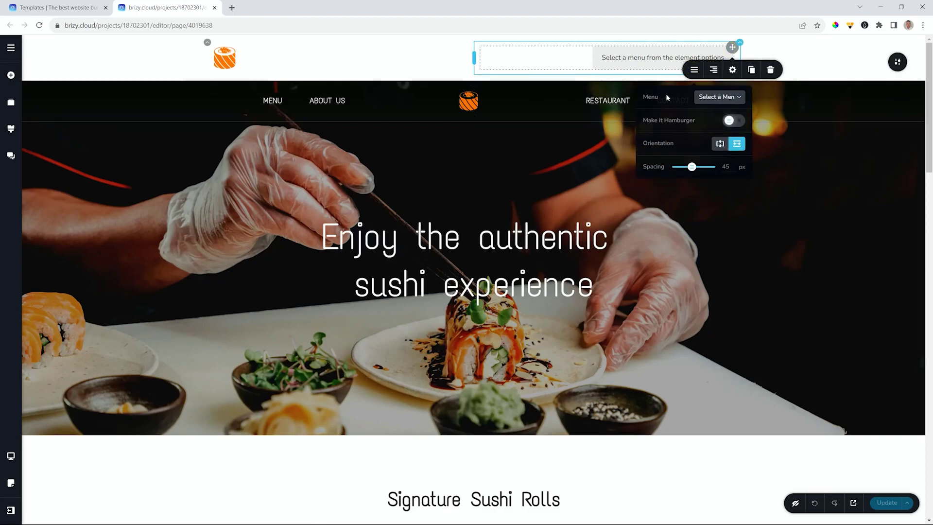
click(714, 96)
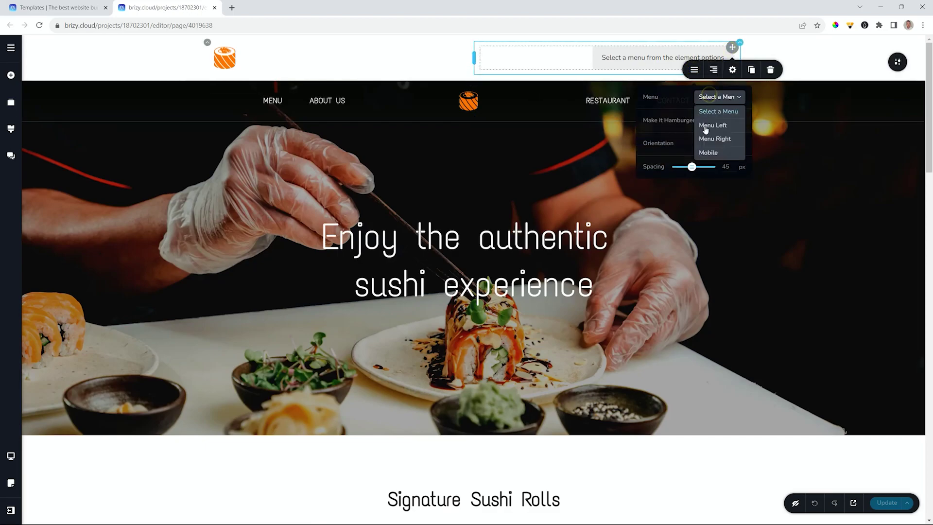
click(709, 152)
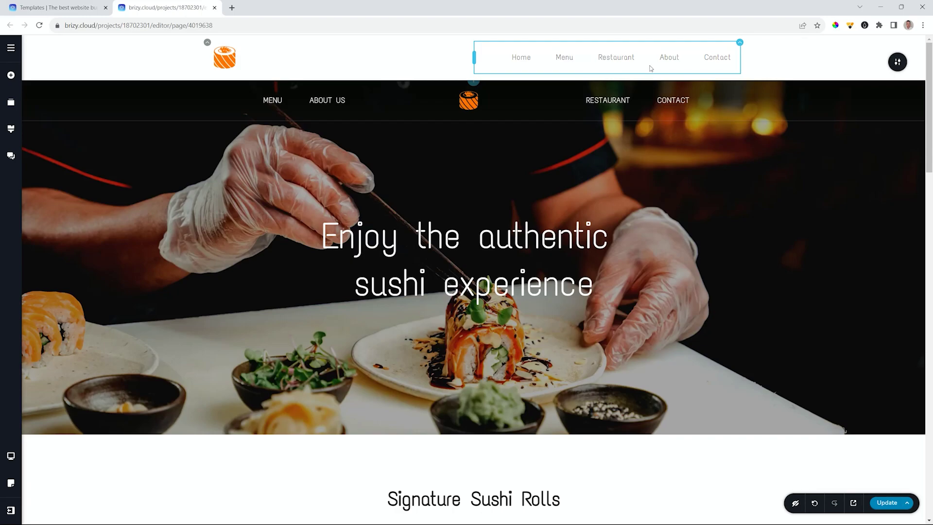
Step: Turn on Make it Global for the top header and save its display condition as Include All pages
click(894, 62)
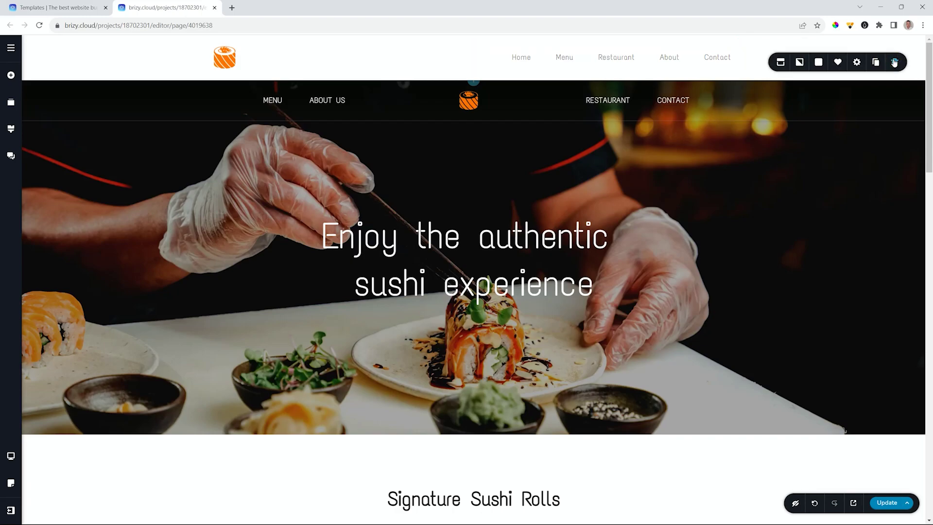
click(782, 63)
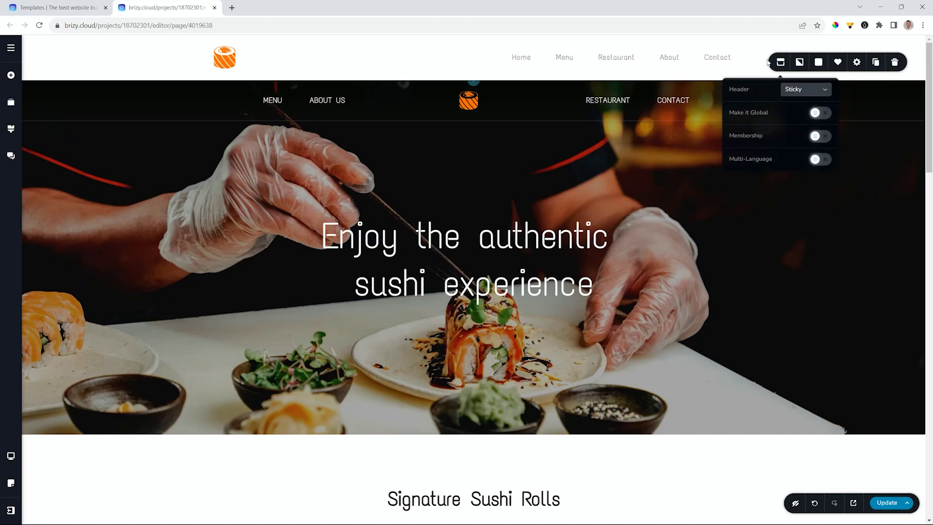
click(826, 112)
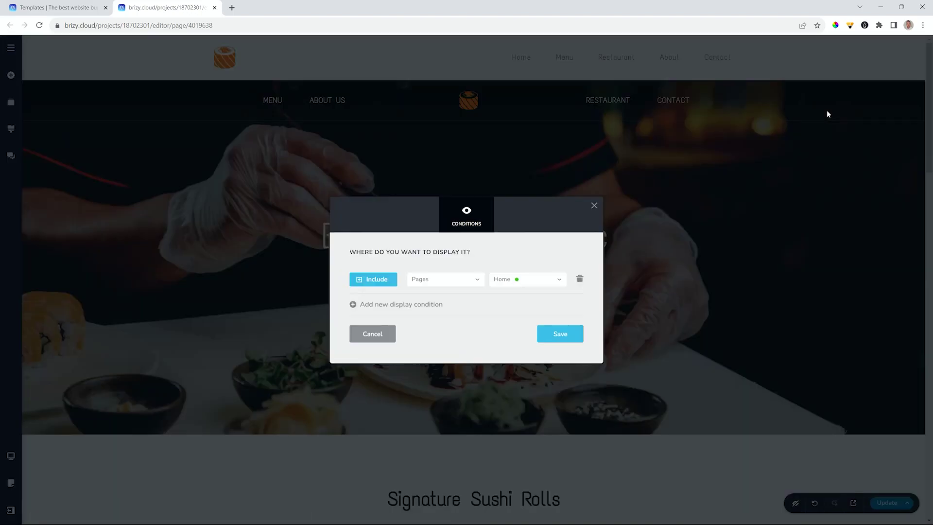
click(432, 279)
click(429, 294)
click(551, 334)
click(594, 205)
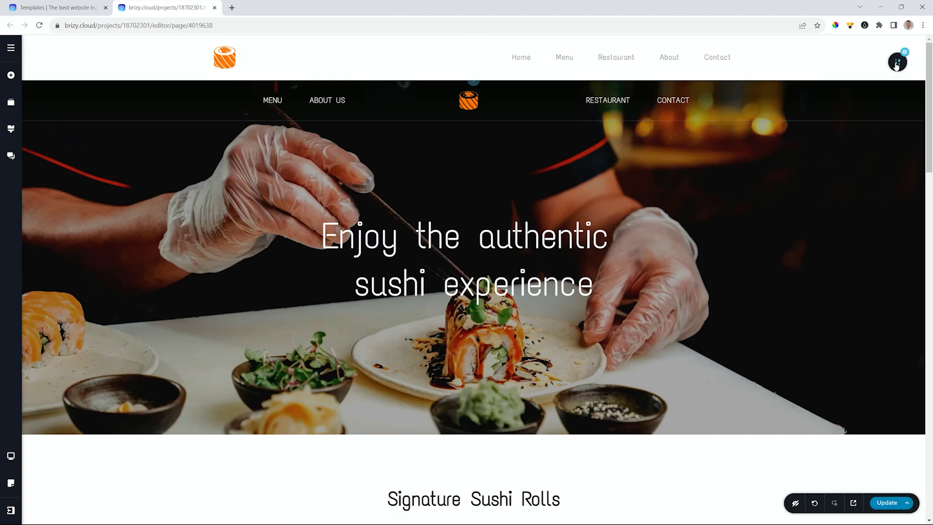
Step: Switch off Show on Desktop in the top header's Advanced styling options
click(897, 63)
click(875, 62)
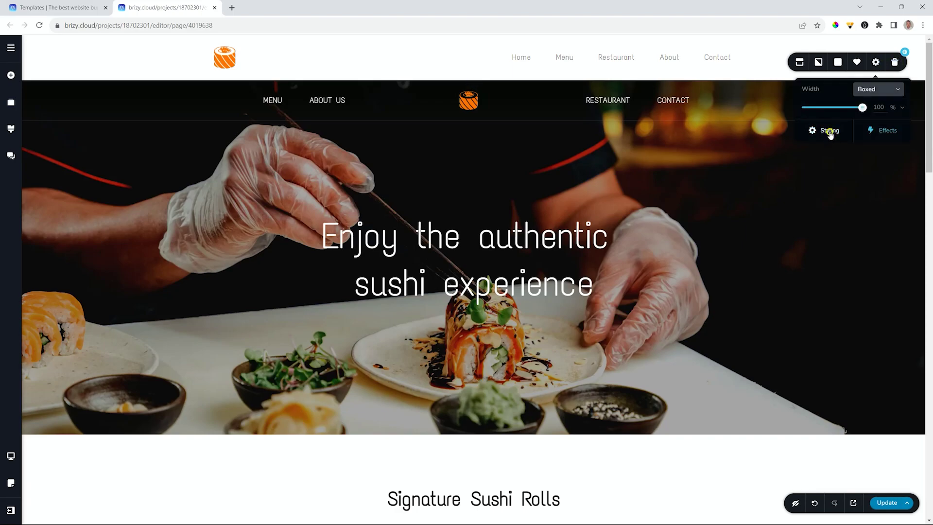
click(829, 131)
click(855, 75)
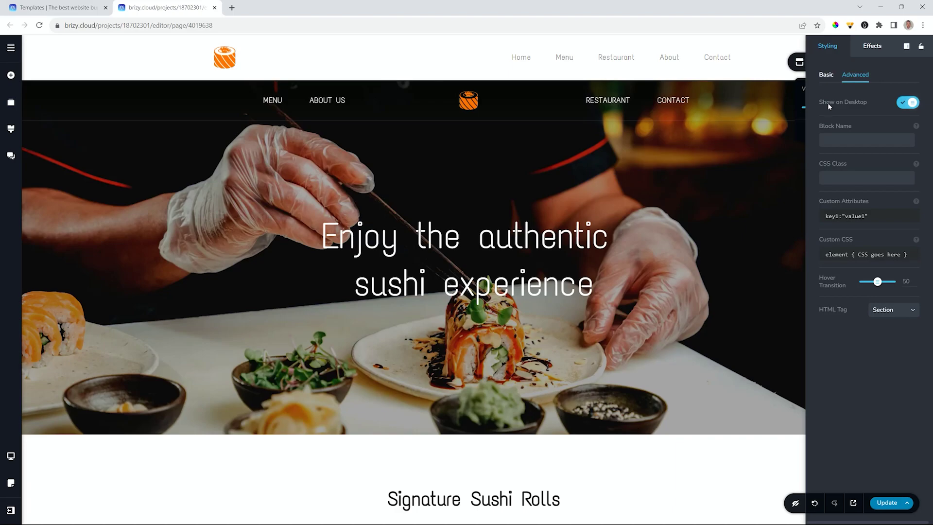
click(905, 103)
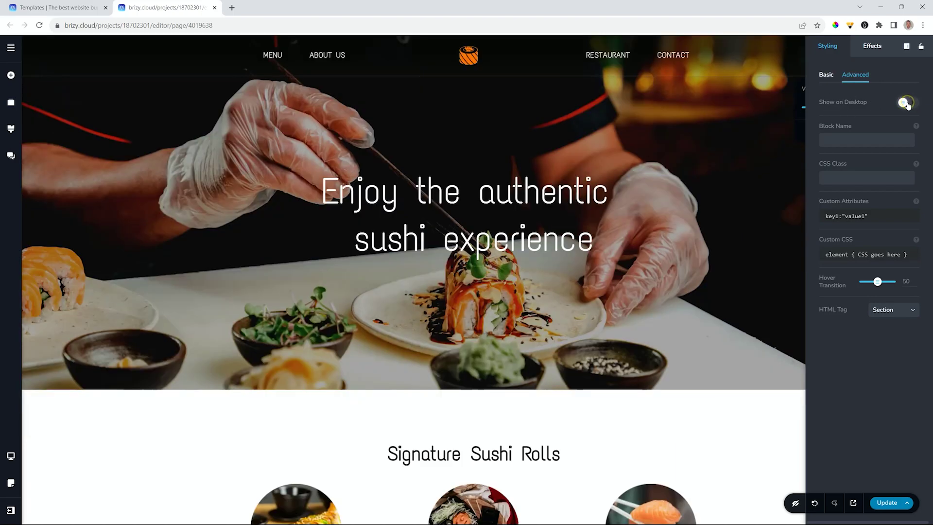
click(743, 127)
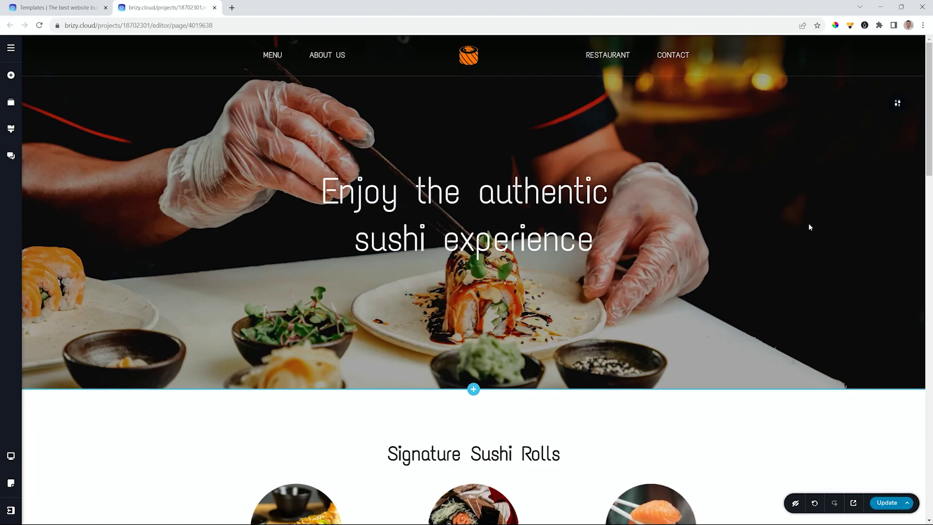
Step: From the tablet preview, hide the white top header with its eye icon and toggle Show Hidden Elements
key(ctrl+shift+t)
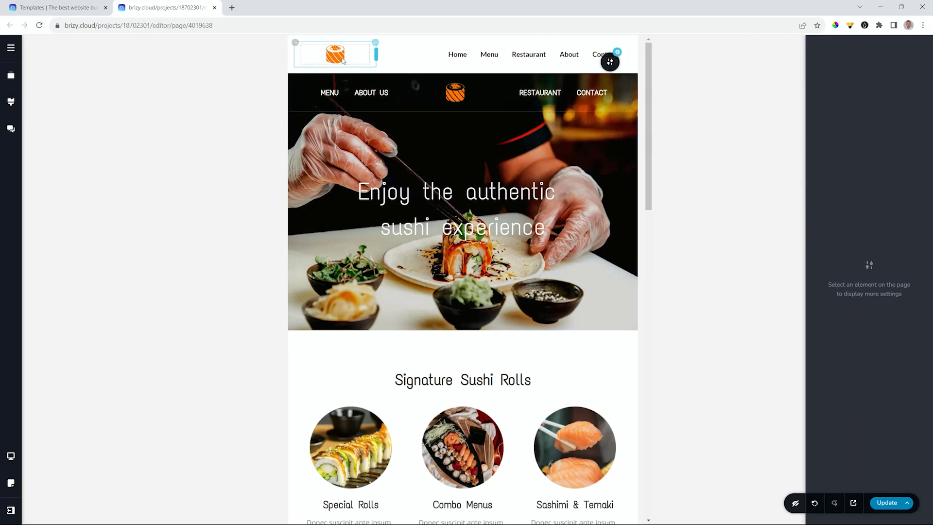
click(608, 63)
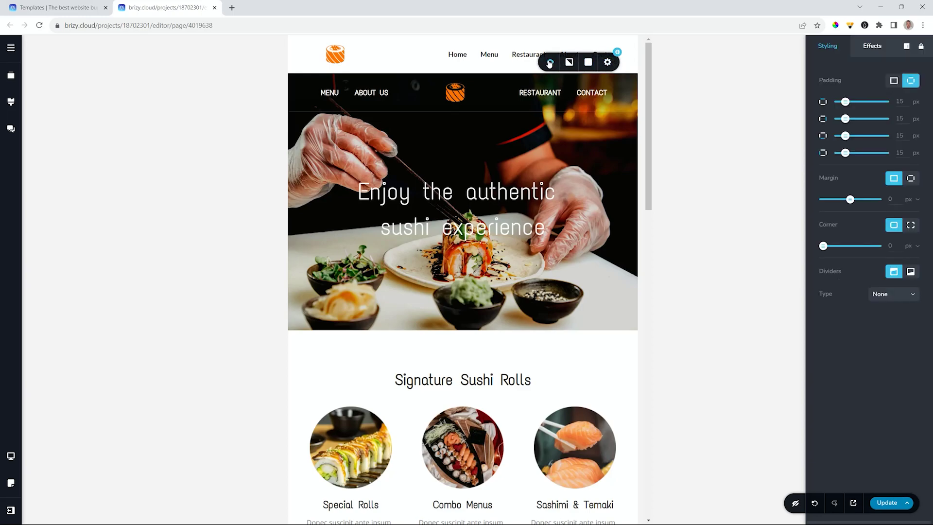
click(549, 64)
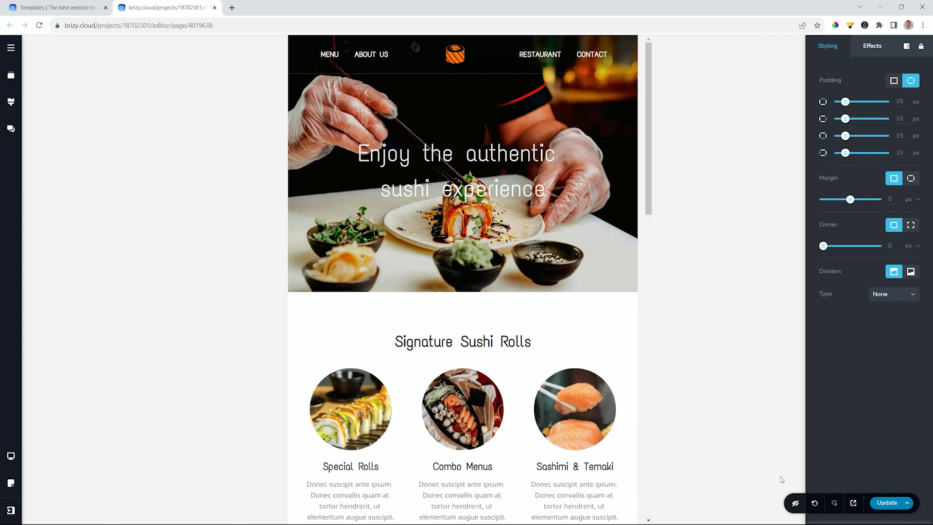
click(796, 502)
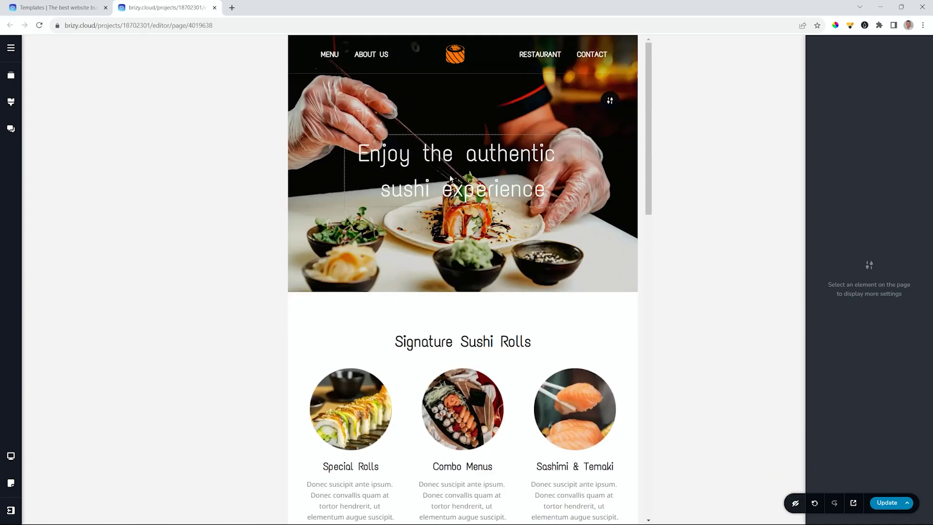
Step: In mobile view, hide the dark MENU / ABOUT US / RESTAURANT / CONTACT navigation row in the hero
key(ctrl+shift+m)
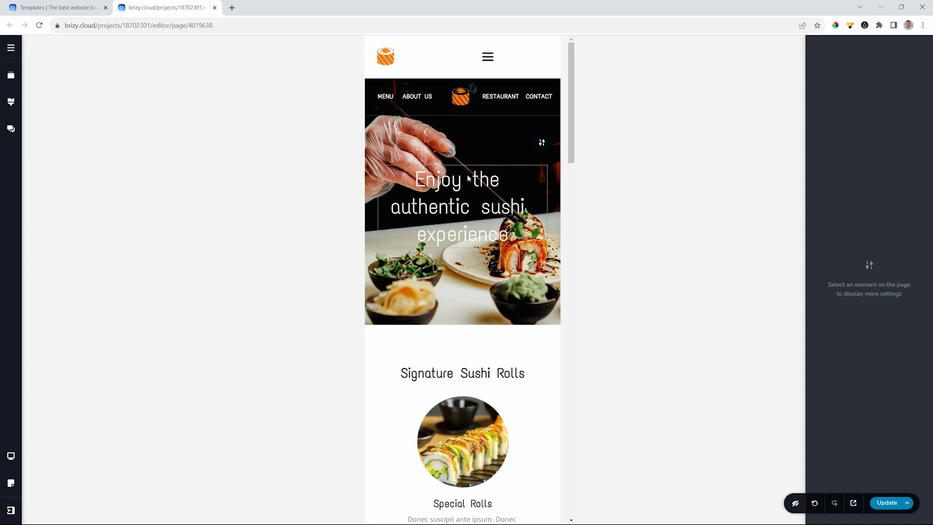
click(542, 146)
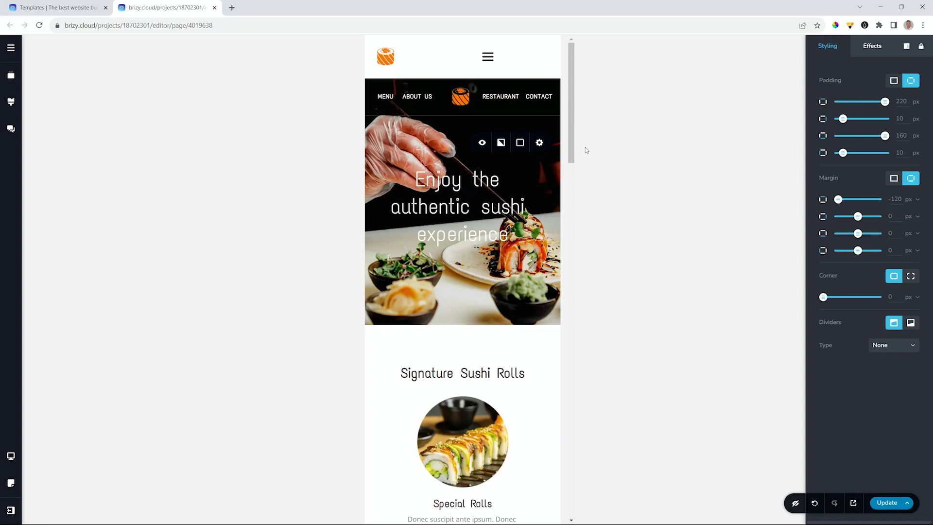
click(544, 107)
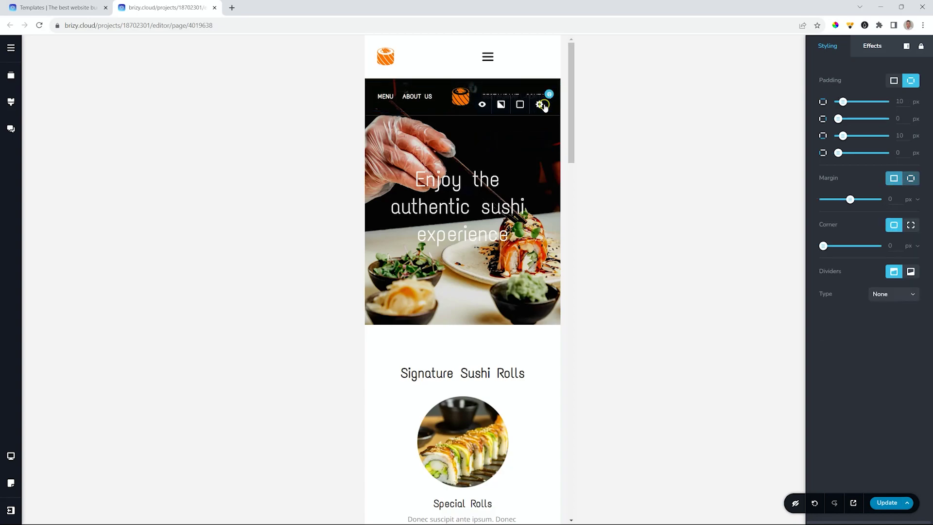
click(482, 105)
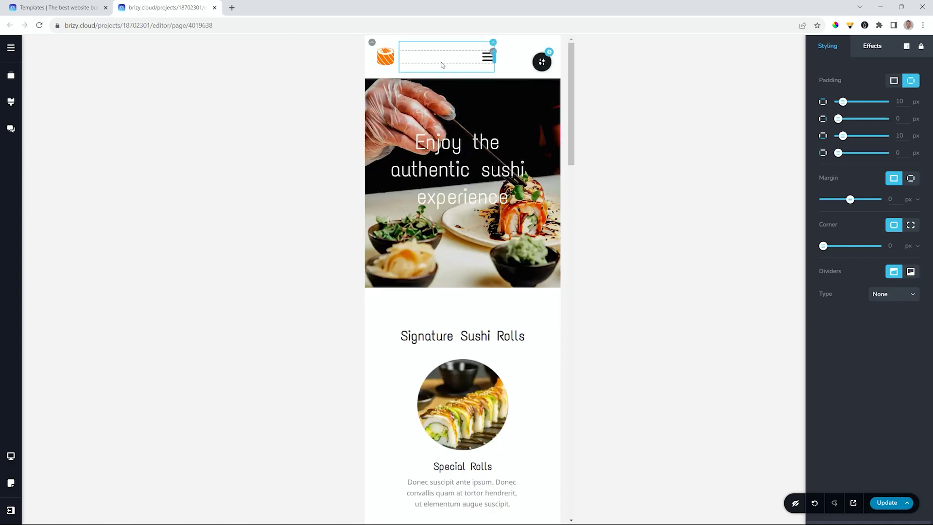
click(538, 64)
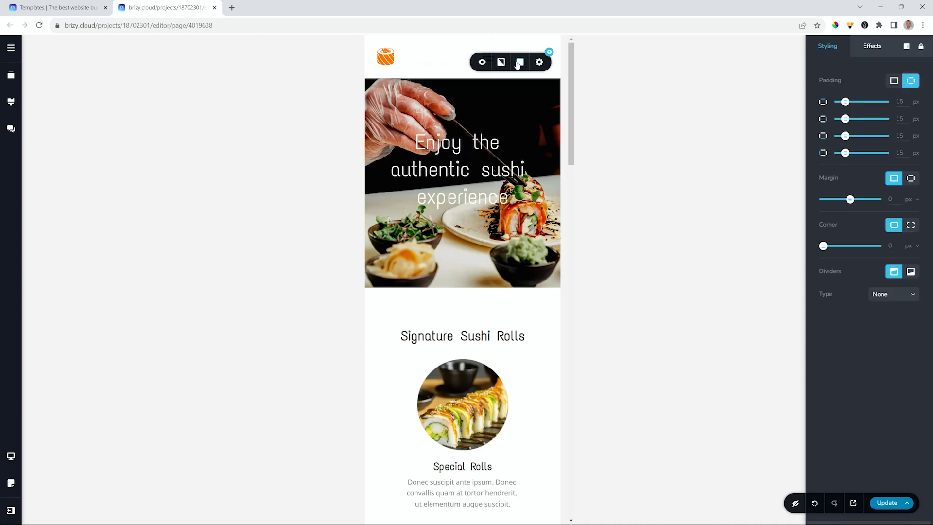
Step: Drag the header's overlay opacity to 0% so its background is transparent over the hero
click(519, 63)
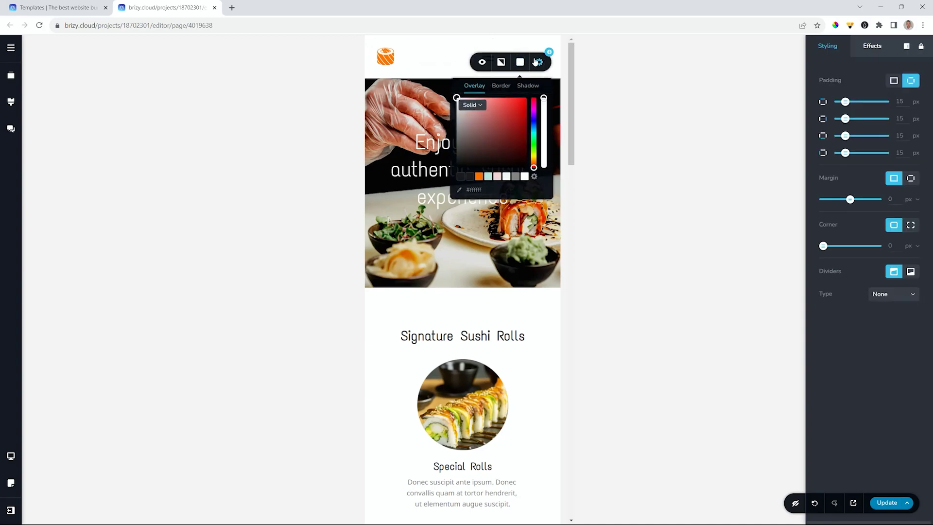
mouse_move(544, 98)
drag(544, 97, 543, 184)
click(622, 180)
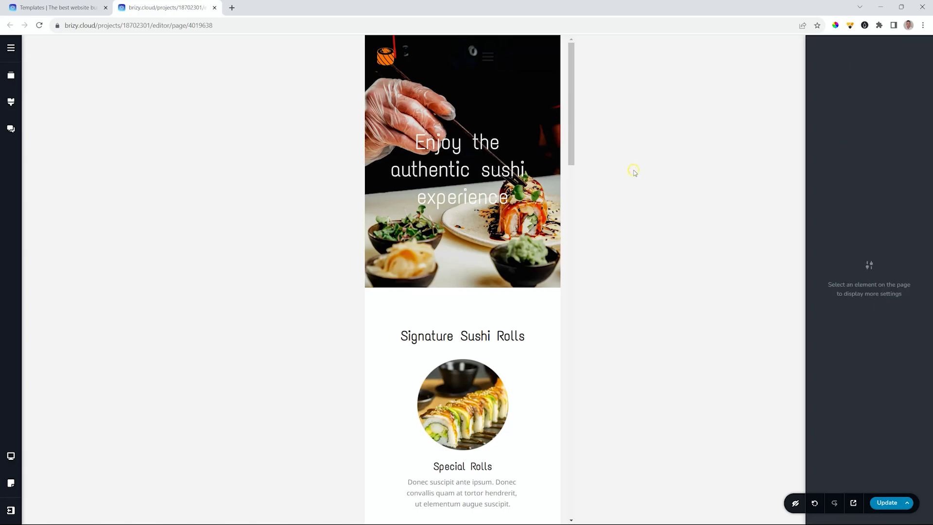
click(489, 61)
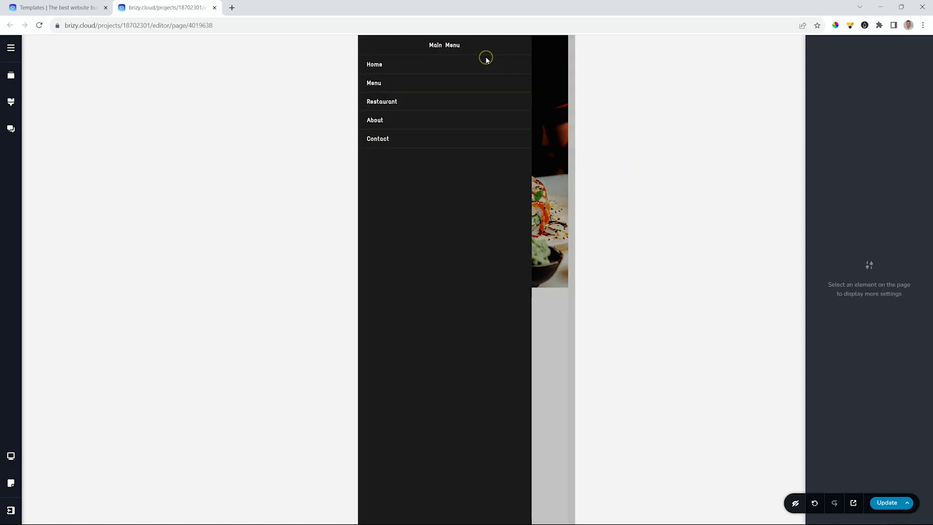
click(534, 80)
Step: Colour the hamburger menu icon white (#FFFFFF)
click(474, 58)
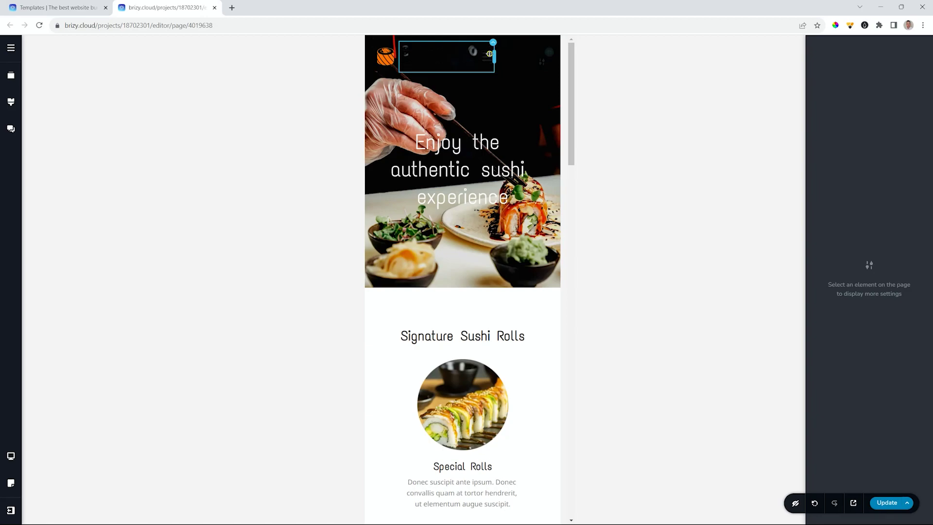
click(491, 54)
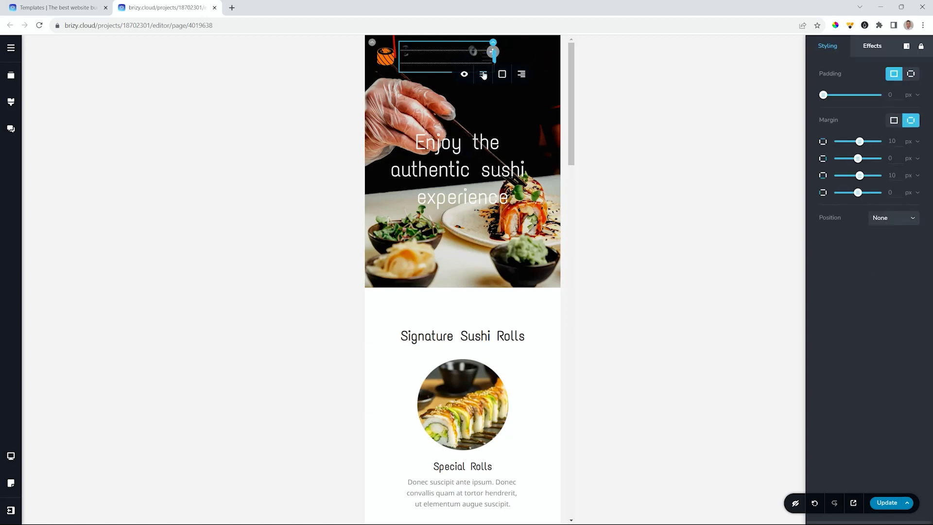
click(502, 74)
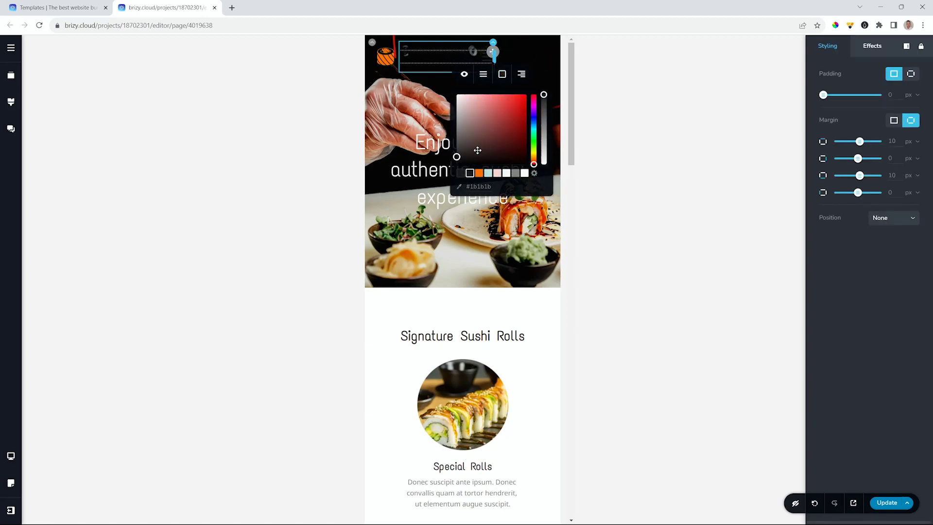
click(524, 173)
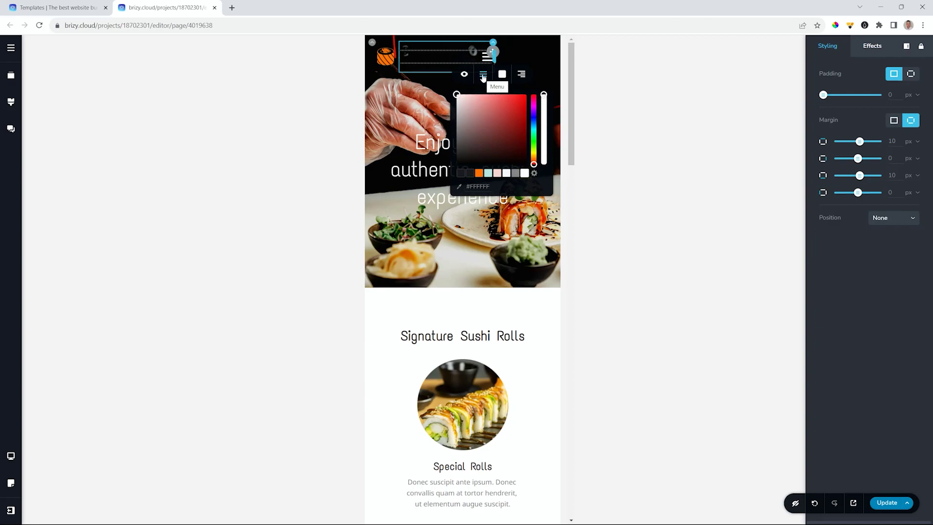
click(473, 51)
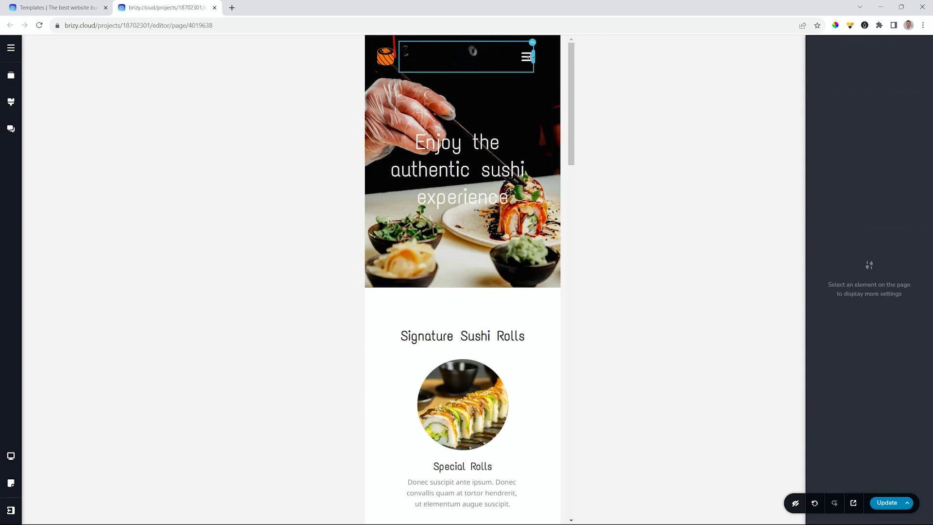
Step: Widen the menu so the hamburger sits at the right edge, and enlarge the sushi logo
drag(530, 57, 541, 57)
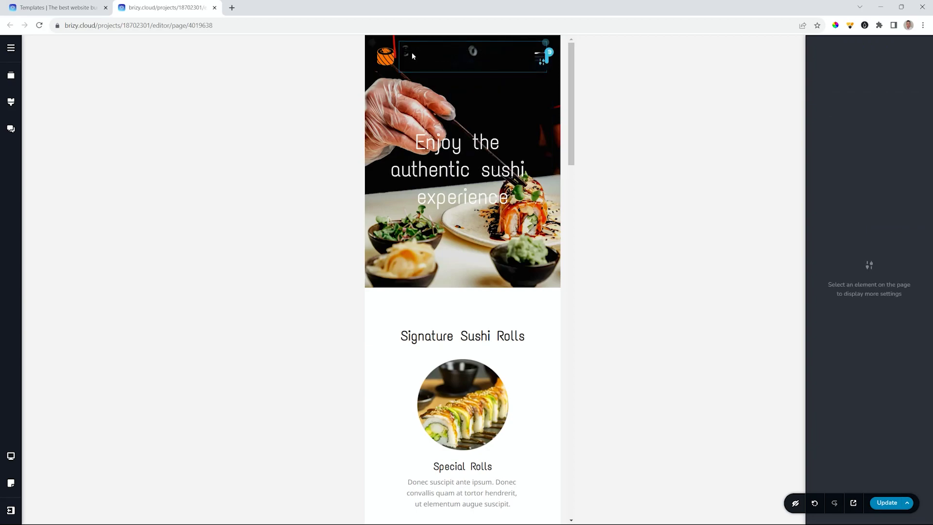
click(391, 57)
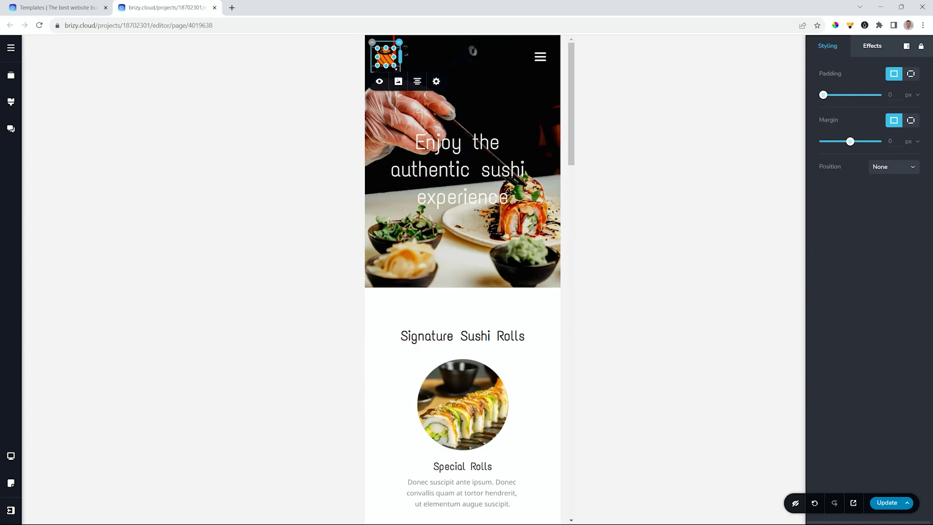
drag(394, 66, 396, 68)
click(319, 116)
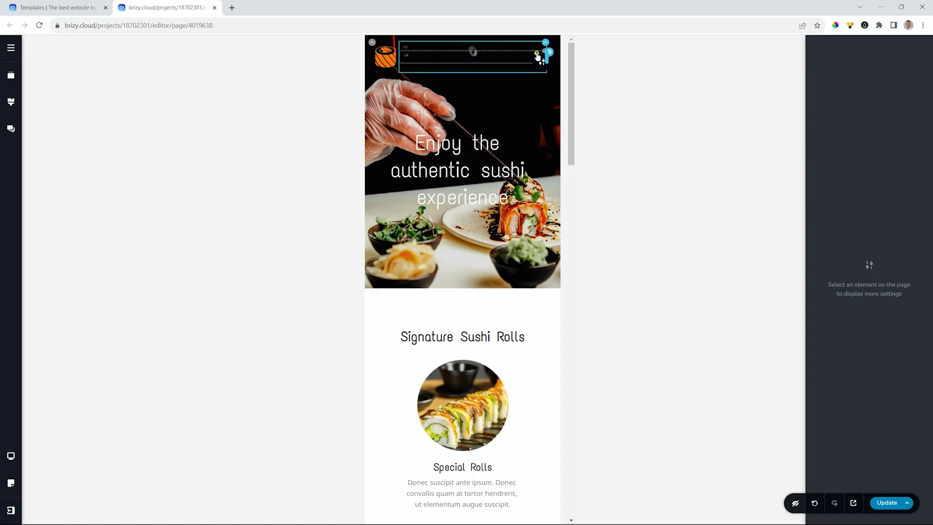
Step: Check the mobile menu drawer's links, then publish the page with Update
click(534, 56)
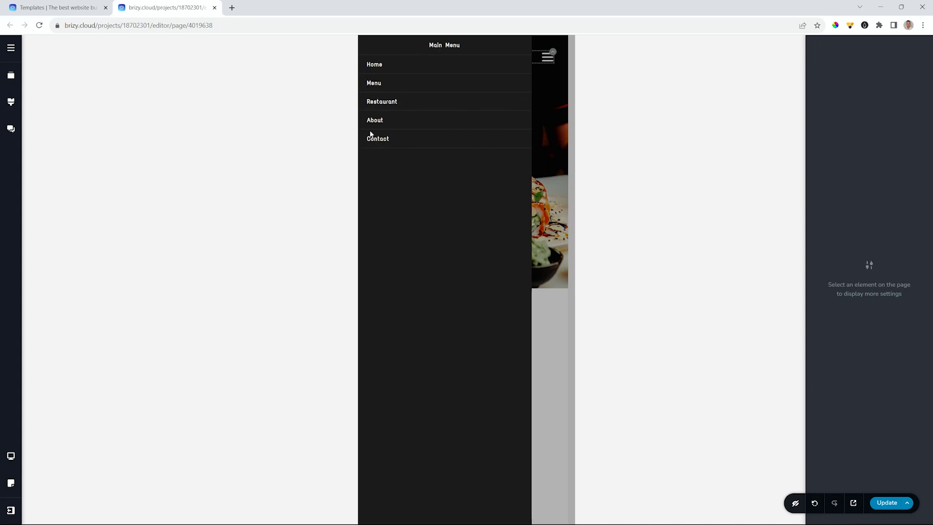
click(556, 125)
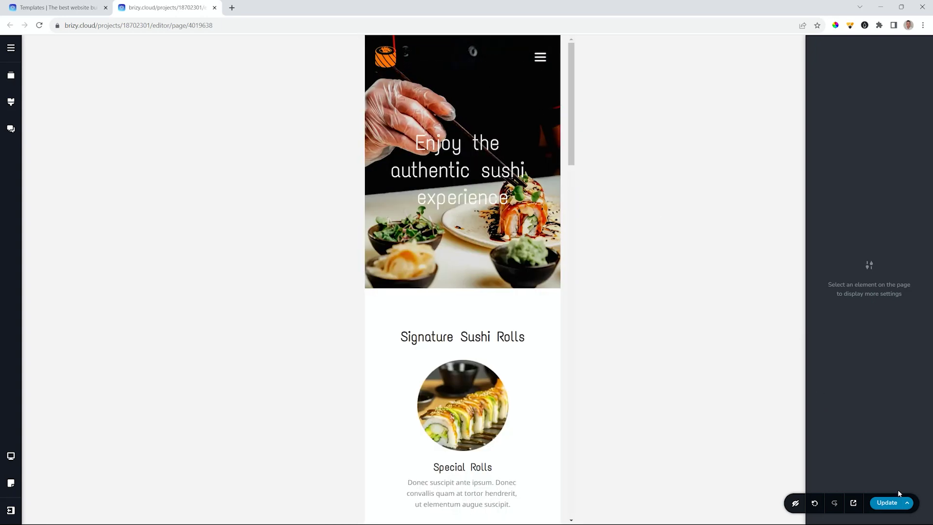
click(894, 504)
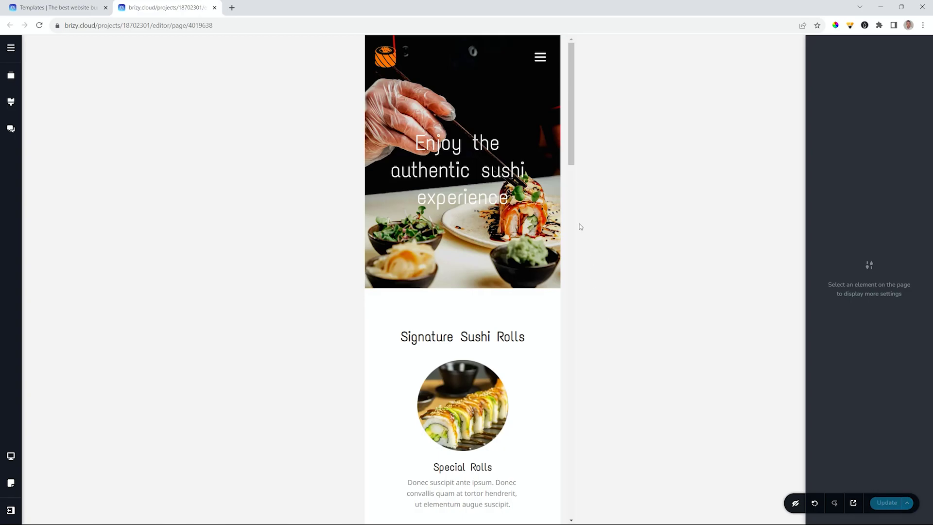
Step: Cycle through desktop, tablet and mobile previews, ending on the desktop layout
key(ctrl+shift+d)
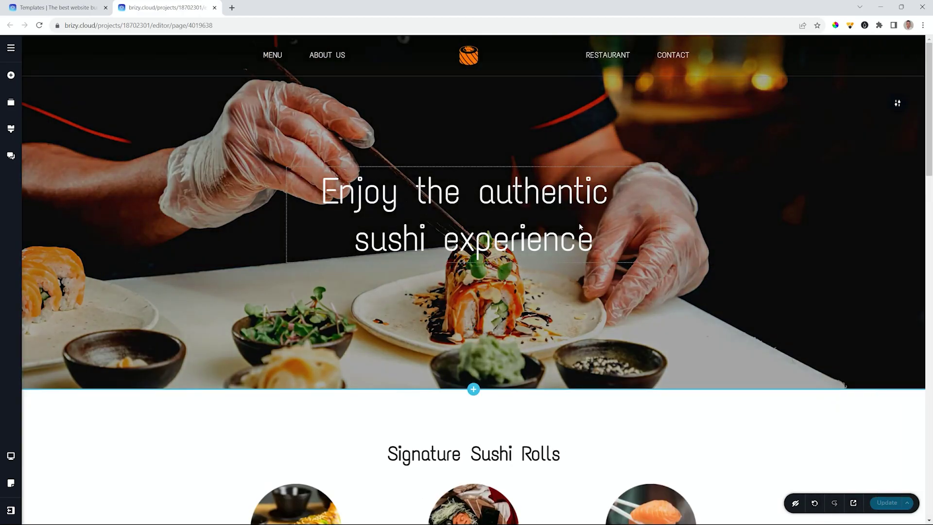
key(ctrl+shift+t)
key(ctrl+shift+m)
key(ctrl+shift+t)
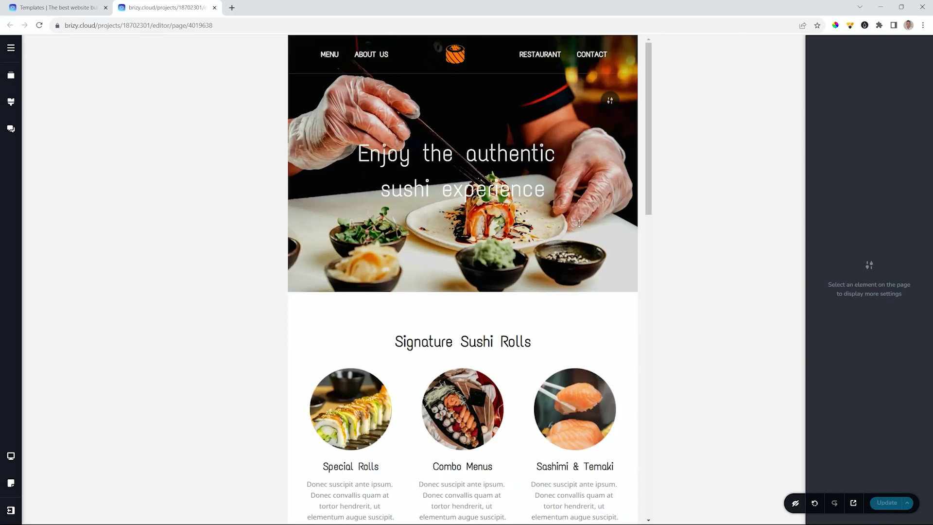
key(ctrl+shift+d)
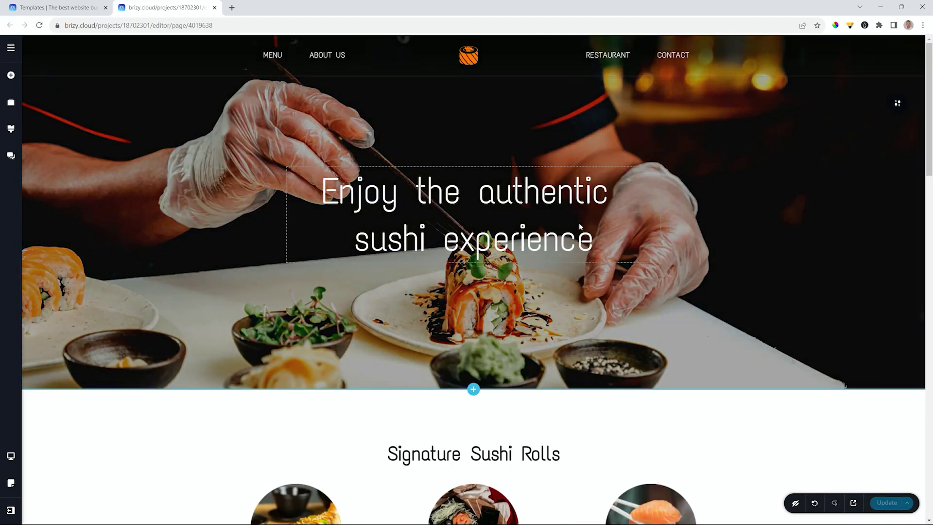